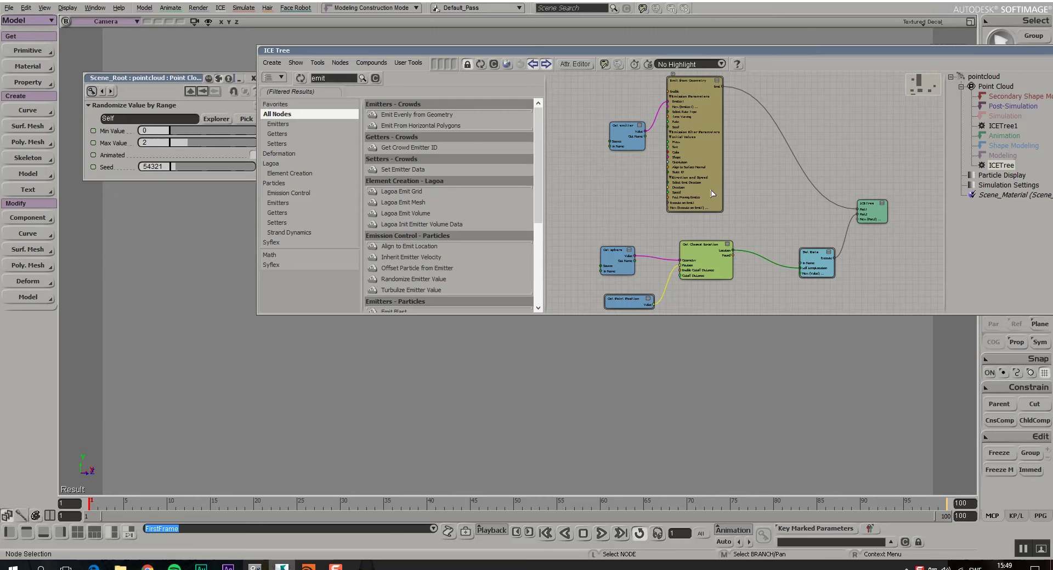
- Open ICETree1 of the point cloud and play the simulation to view the particles on the deforming sphere
drag(434, 50, 312, 48)
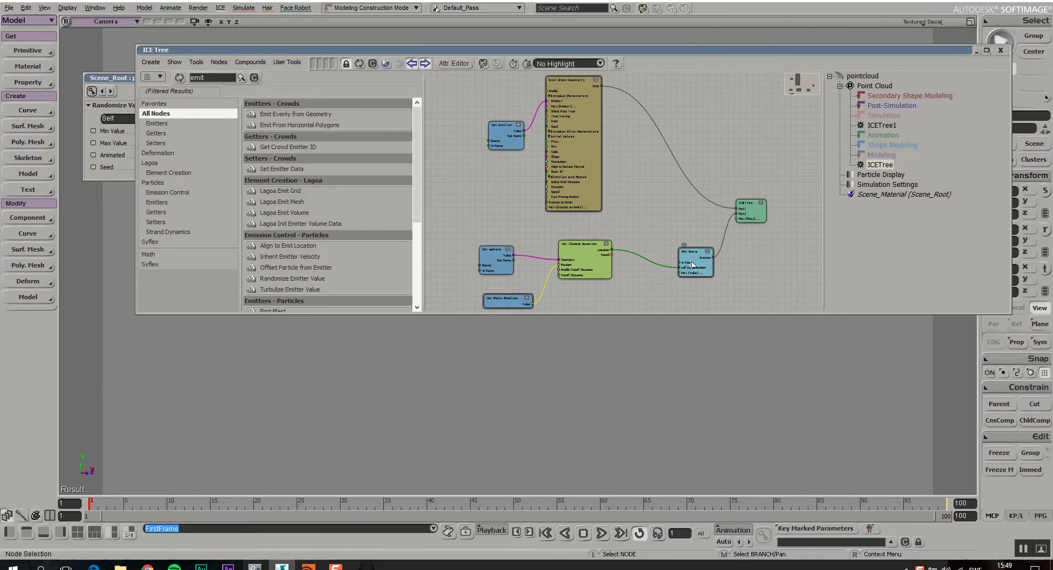
click(882, 125)
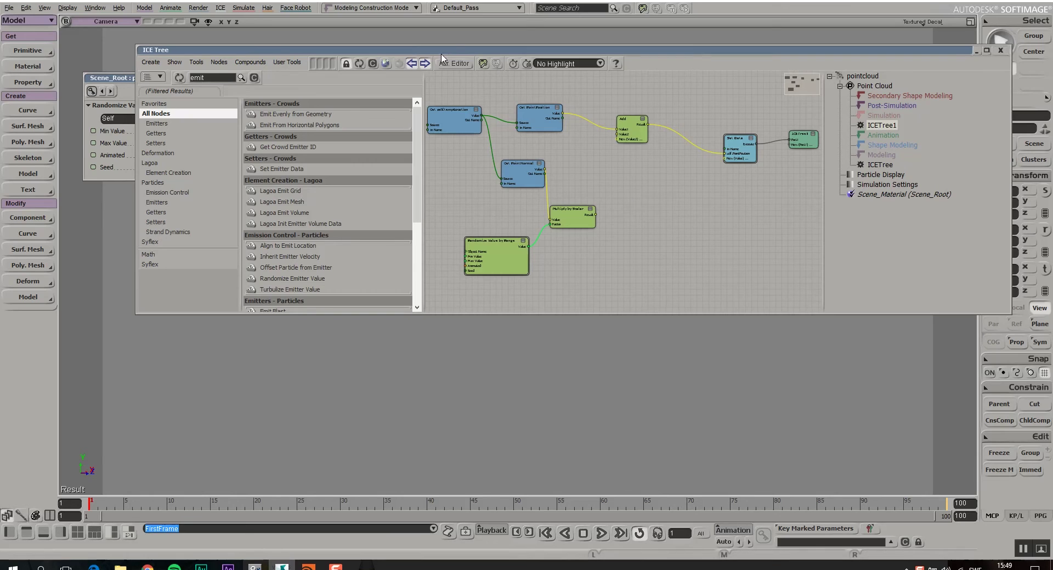
drag(423, 52, 839, 59)
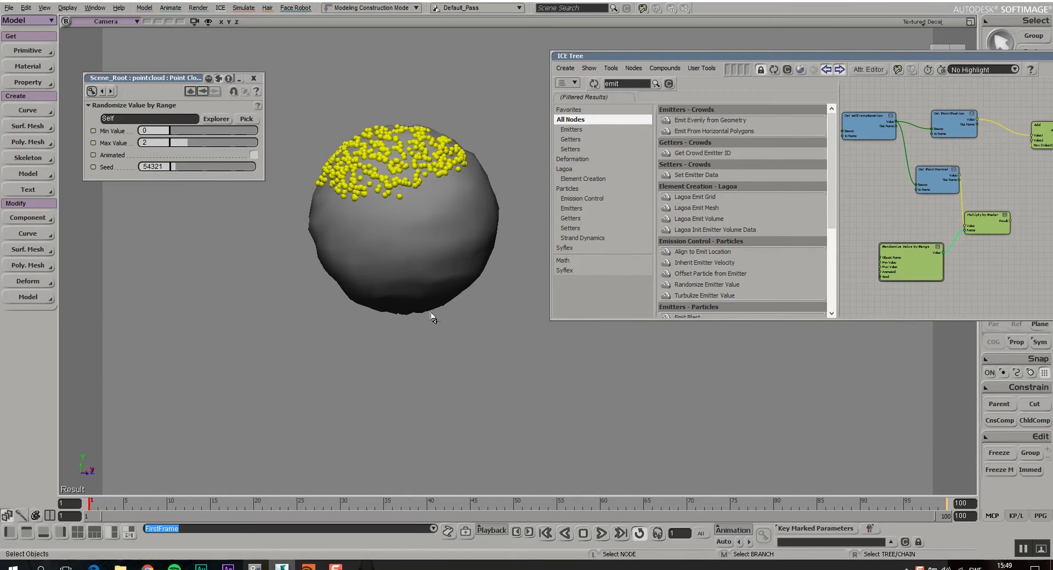
click(604, 530)
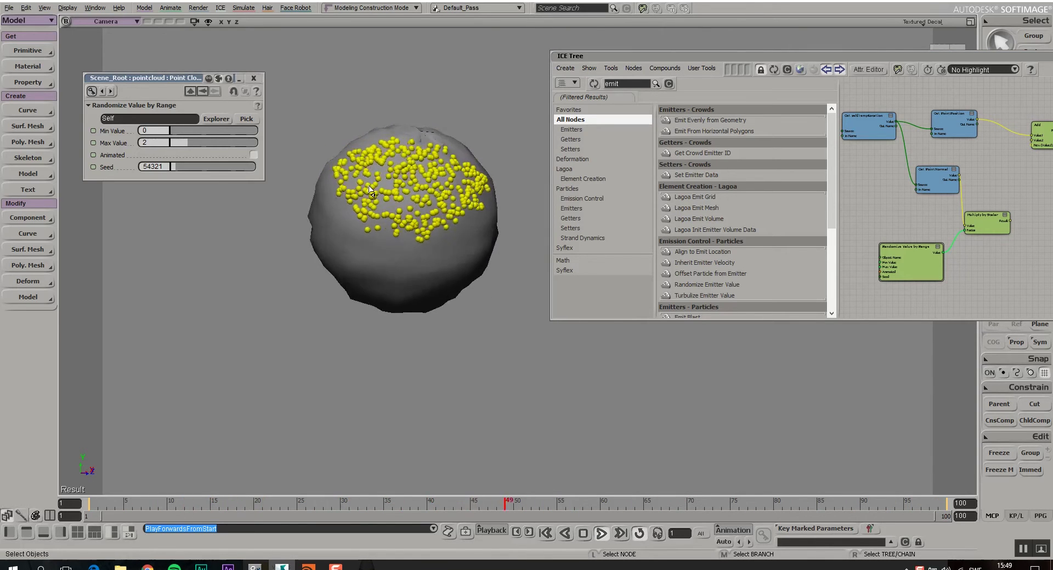
click(601, 532)
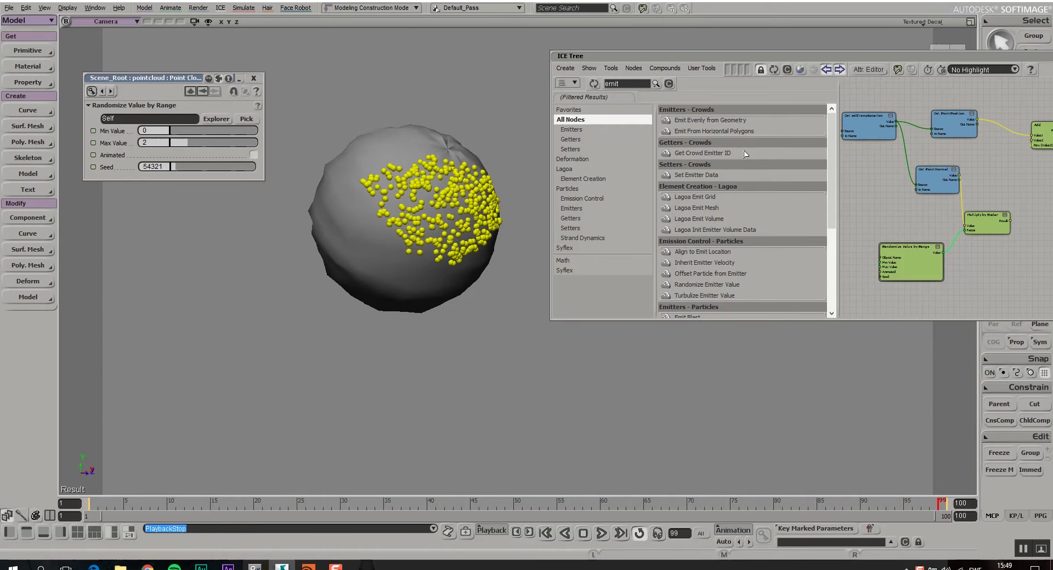
- Connect the Multiply by Scalar node's Result to the Add node's Value2 input in ICETree1
drag(739, 56, 566, 27)
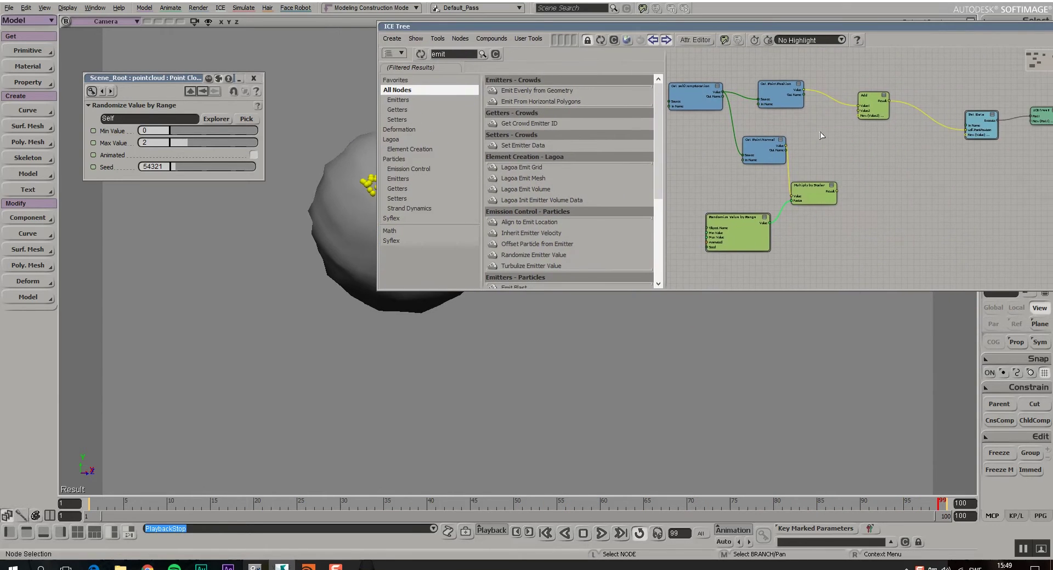
middle_drag(751, 154, 896, 158)
click(776, 146)
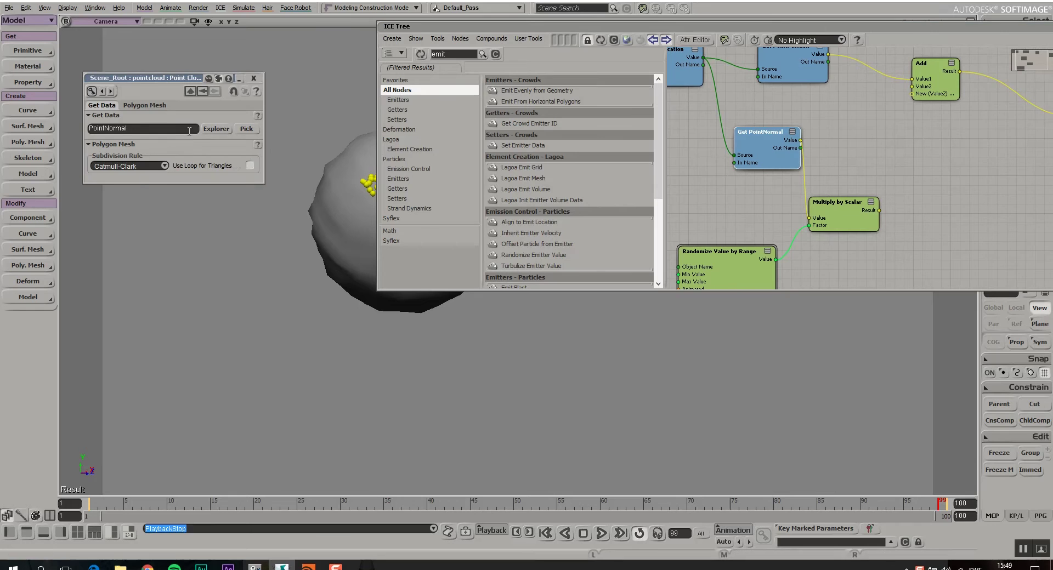
middle_drag(706, 129, 728, 153)
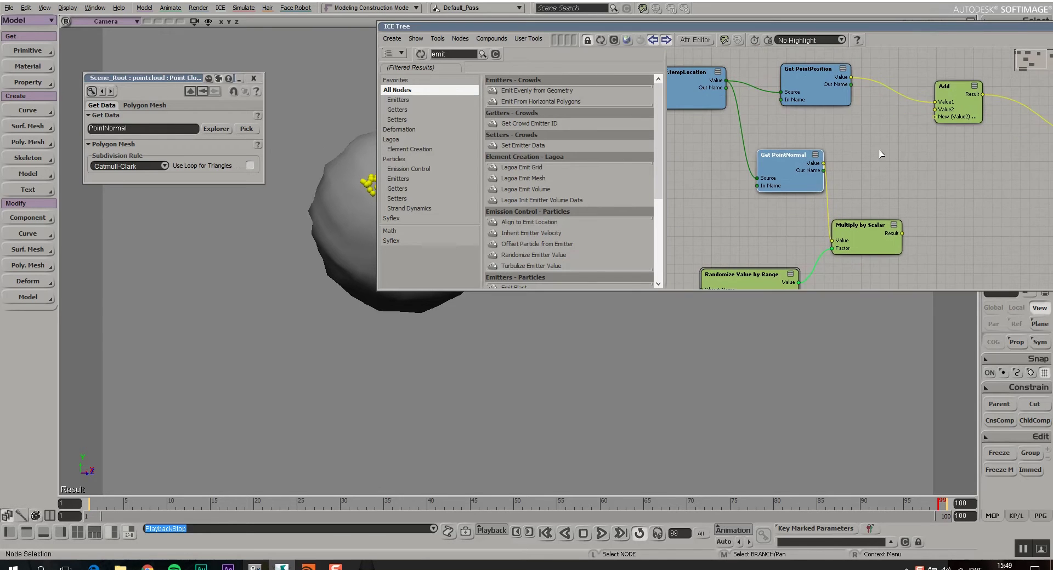
middle_drag(879, 151, 809, 124)
drag(800, 199, 810, 197)
drag(713, 255, 709, 231)
drag(840, 204, 864, 83)
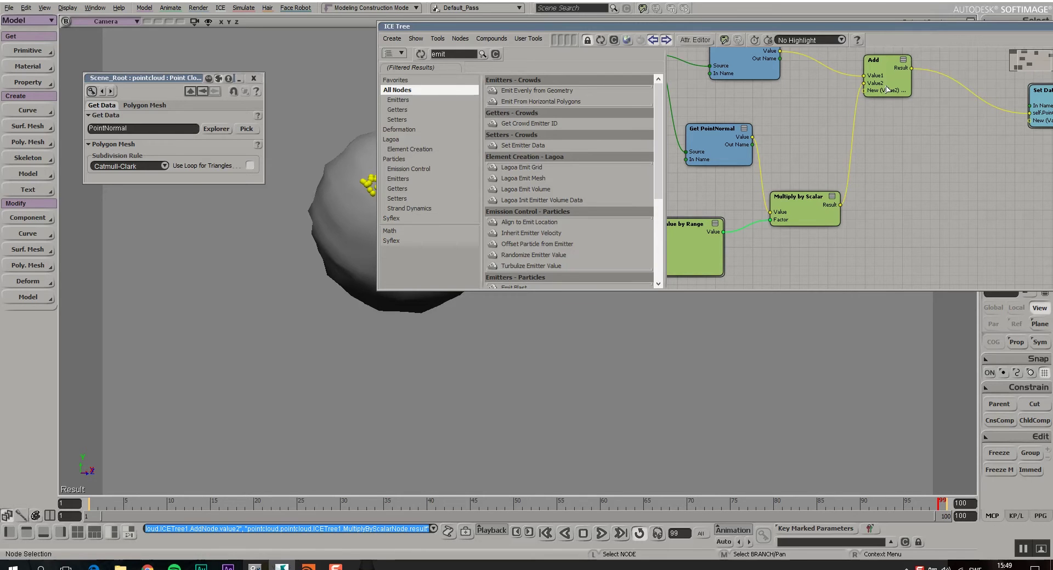
- Rewind and replay the simulation to check the particles' offset along the sphere's normals
click(626, 38)
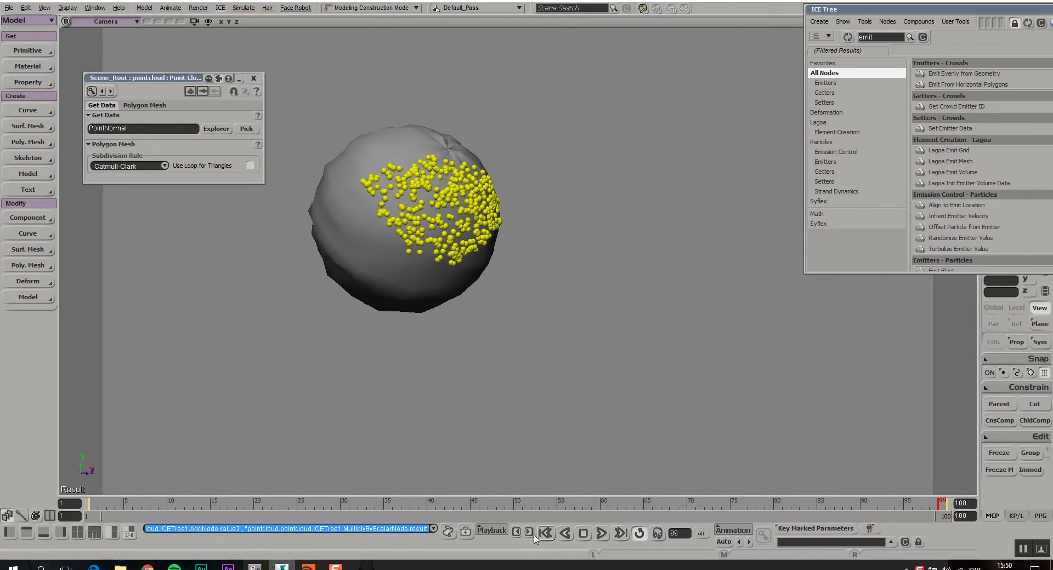
click(545, 533)
click(601, 533)
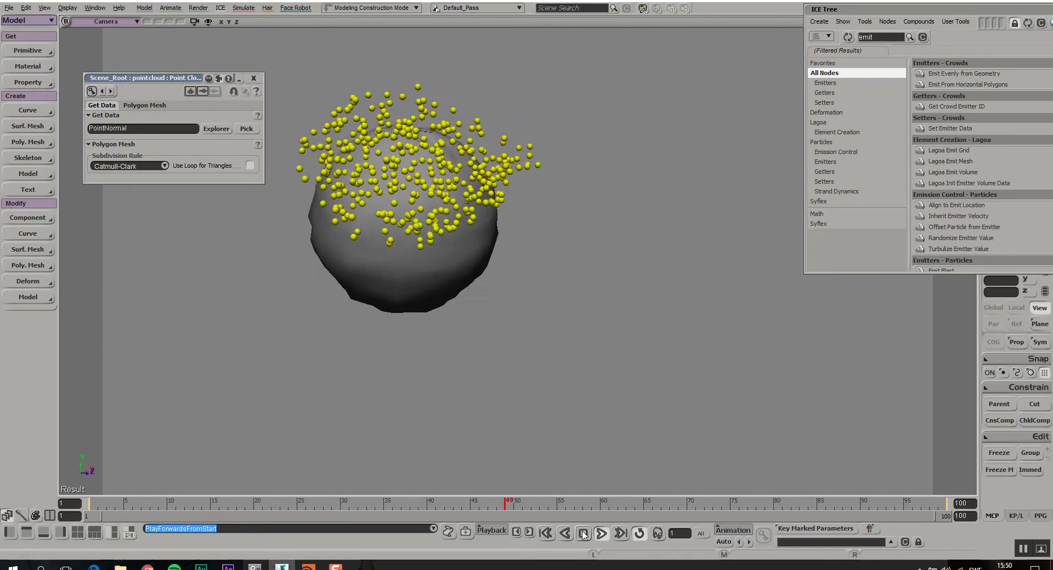
click(583, 533)
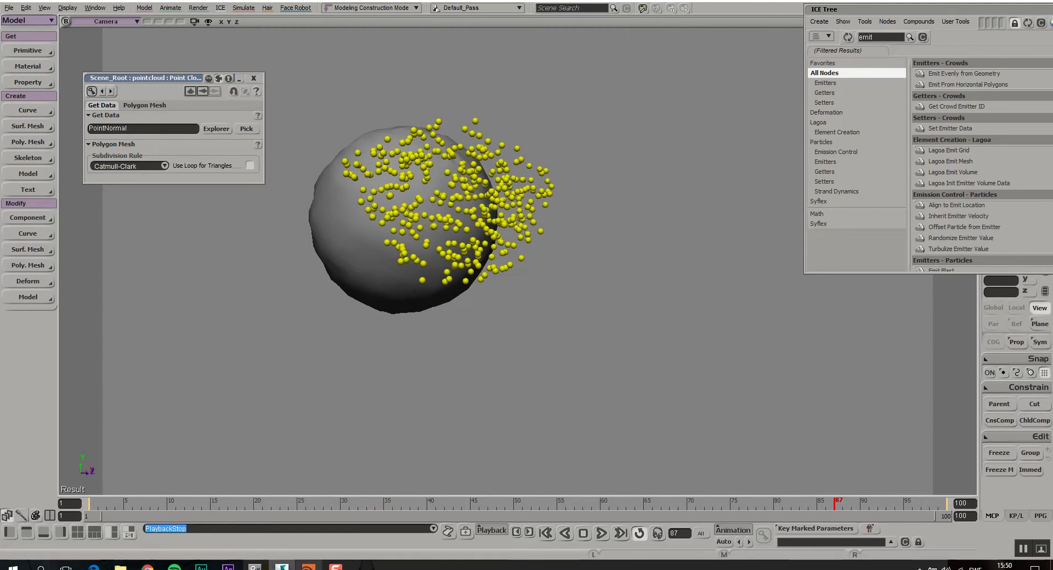
- Switch to Houdini and inspect the sphere1 and merge1 nodes in the geo1 network
click(308, 565)
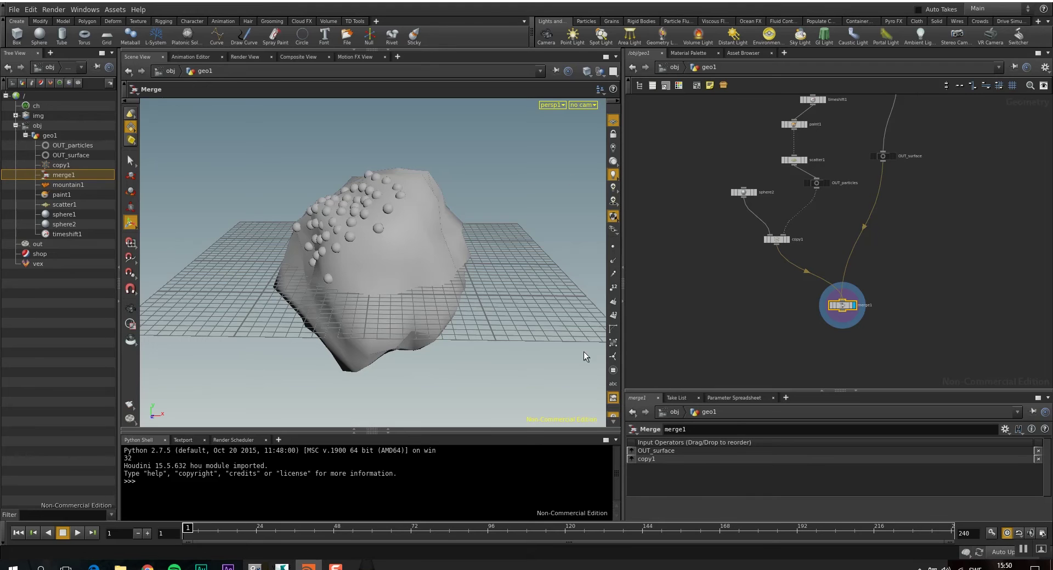
middle_drag(931, 230, 841, 290)
click(802, 126)
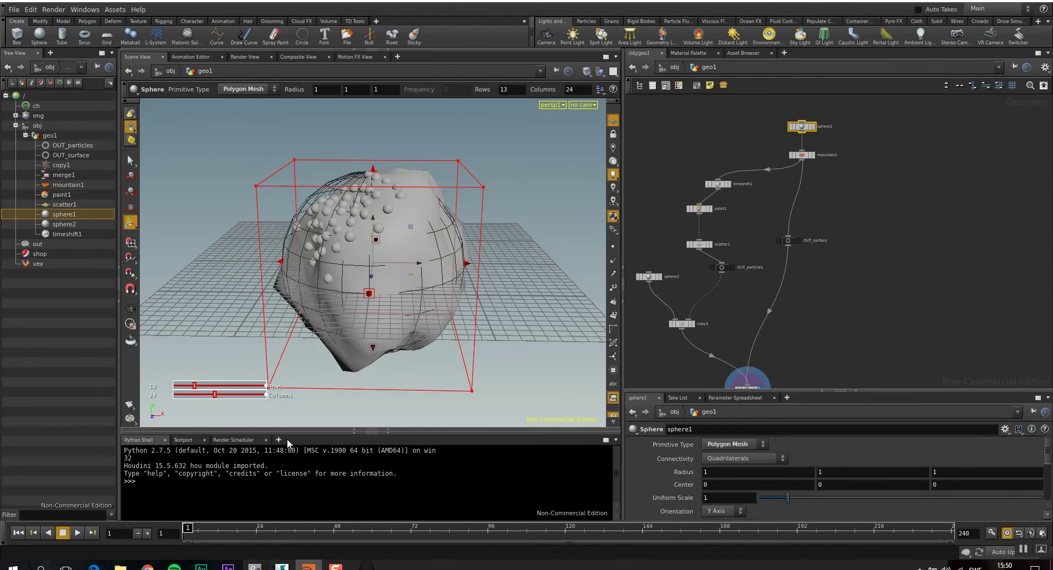
click(839, 257)
middle_drag(839, 258, 837, 207)
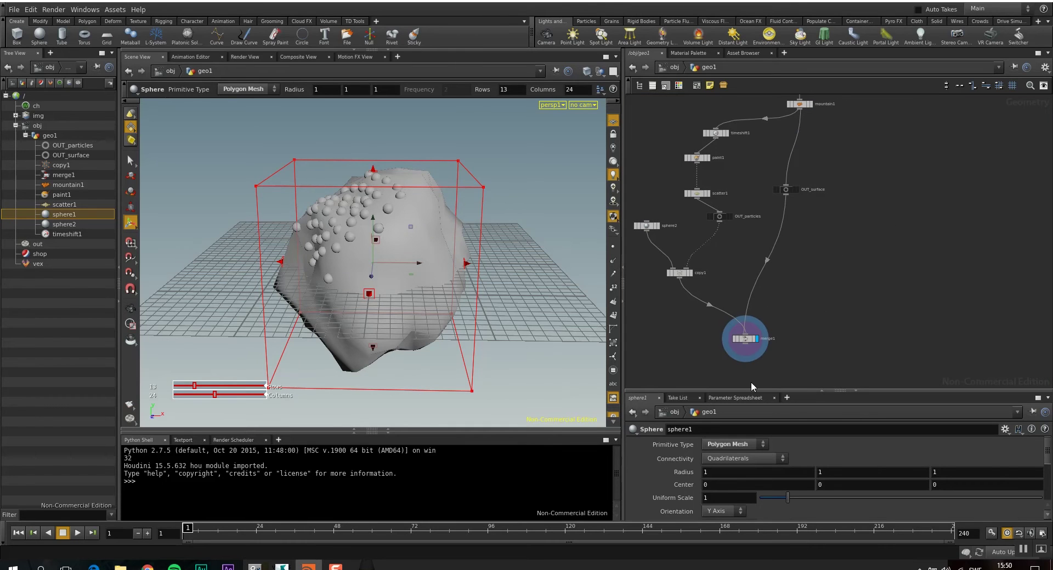
click(745, 340)
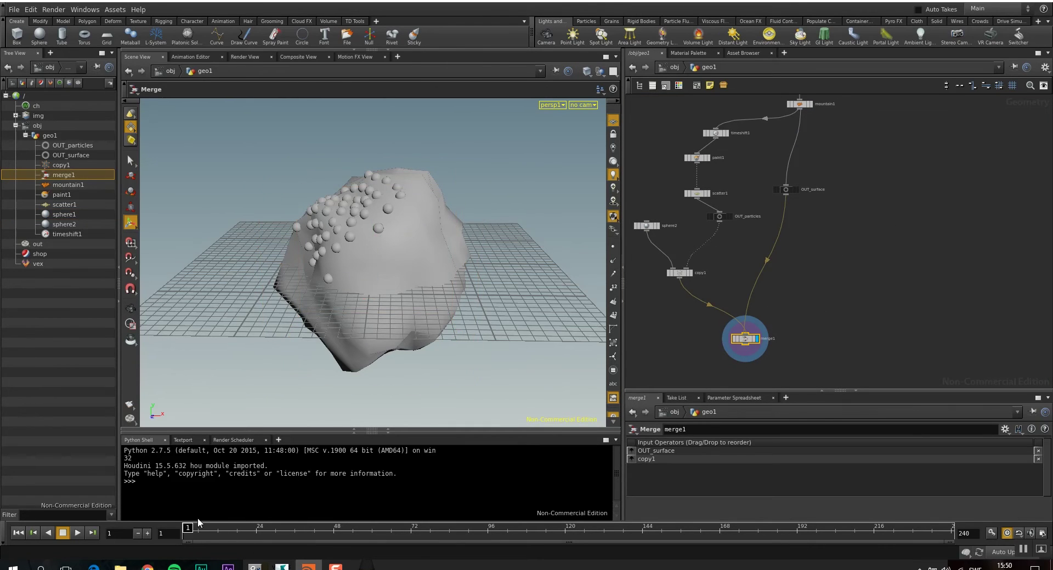
- Scrub the timeline to frame 121 to preview the animated surface together with the copied spheres
mouse_move(273, 527)
mouse_down()
mouse_move(658, 540)
mouse_move(423, 531)
mouse_move(543, 531)
mouse_up()
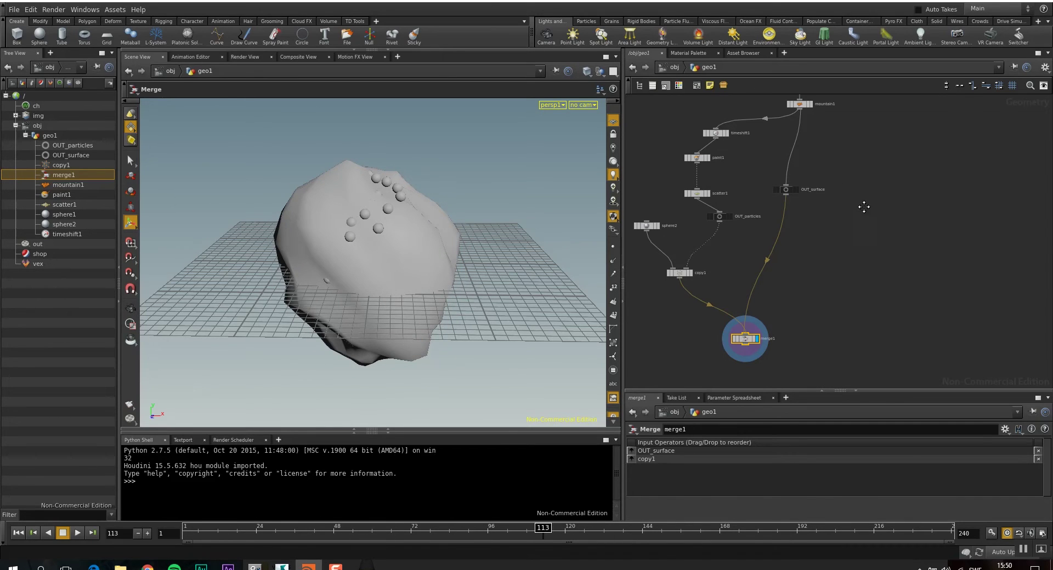
middle_drag(864, 207, 826, 308)
scroll(775, 215, up, 1)
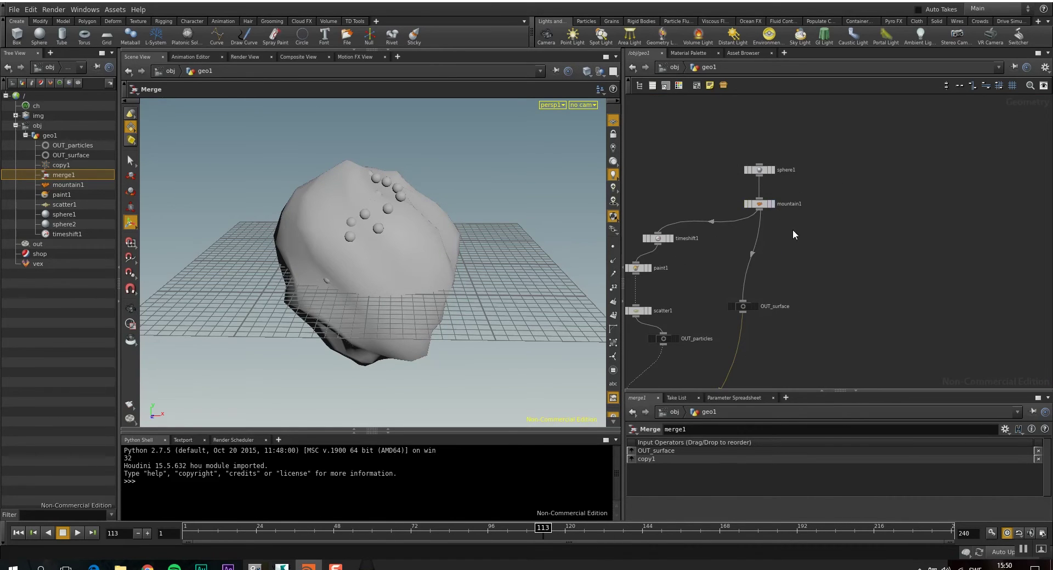
middle_drag(793, 236, 803, 206)
middle_drag(829, 240, 846, 203)
drag(231, 530, 569, 548)
middle_drag(792, 194, 856, 186)
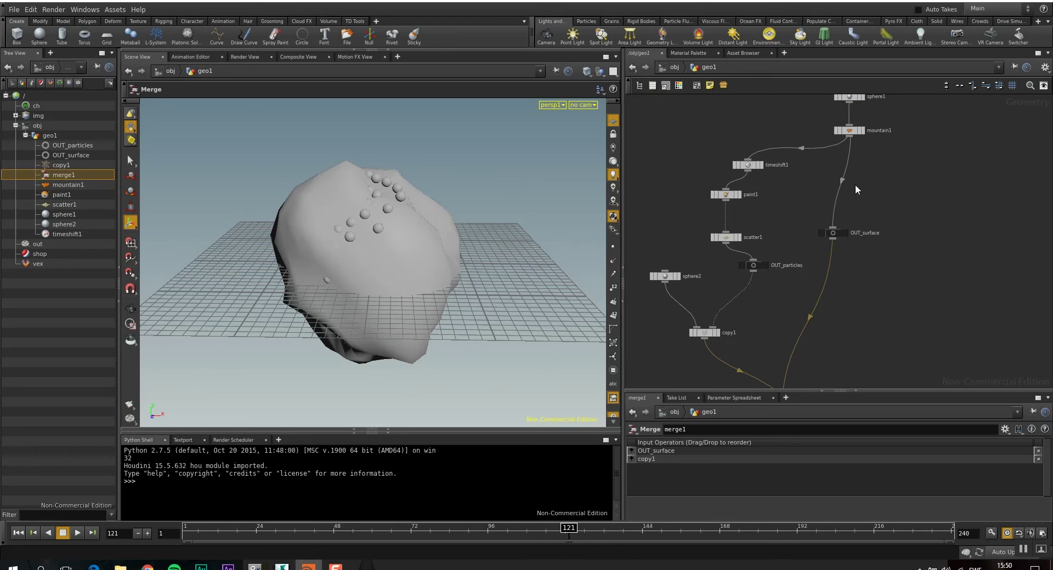
- Display the paint1 and copy1 results, inspect scatter1's settings, and return the display to merge1
click(738, 195)
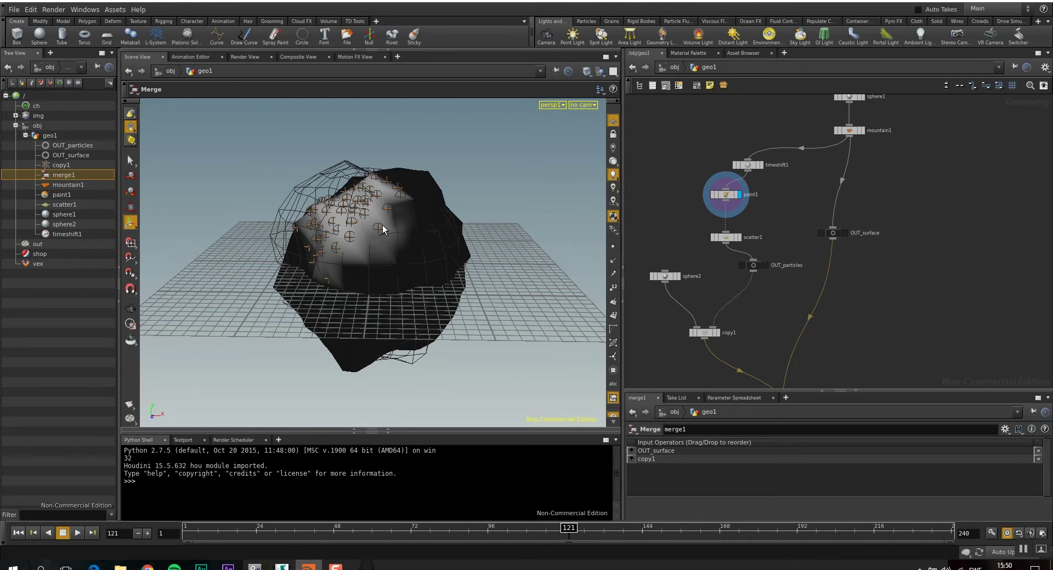
click(726, 238)
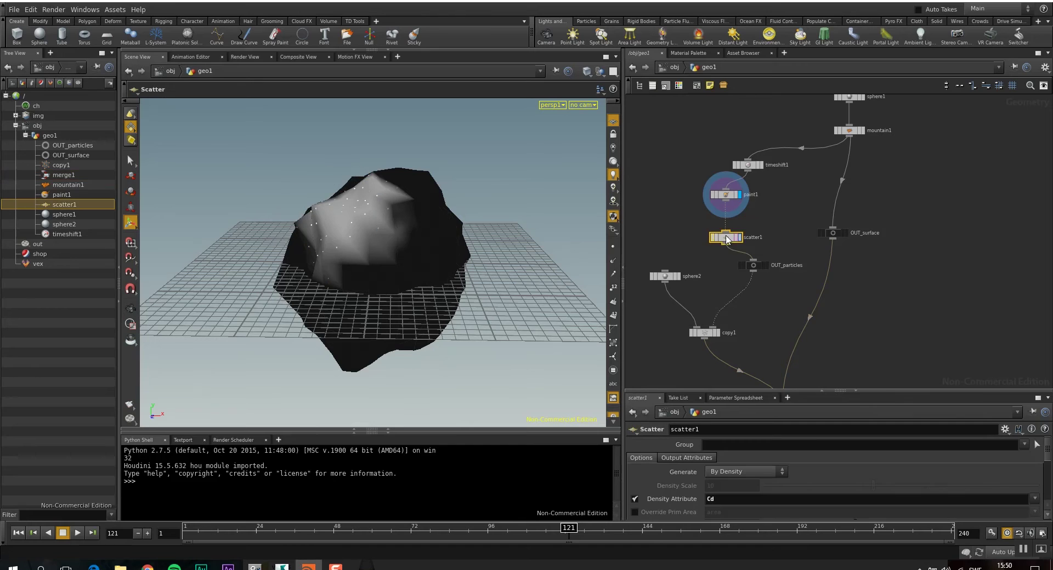
middle_drag(737, 343, 755, 288)
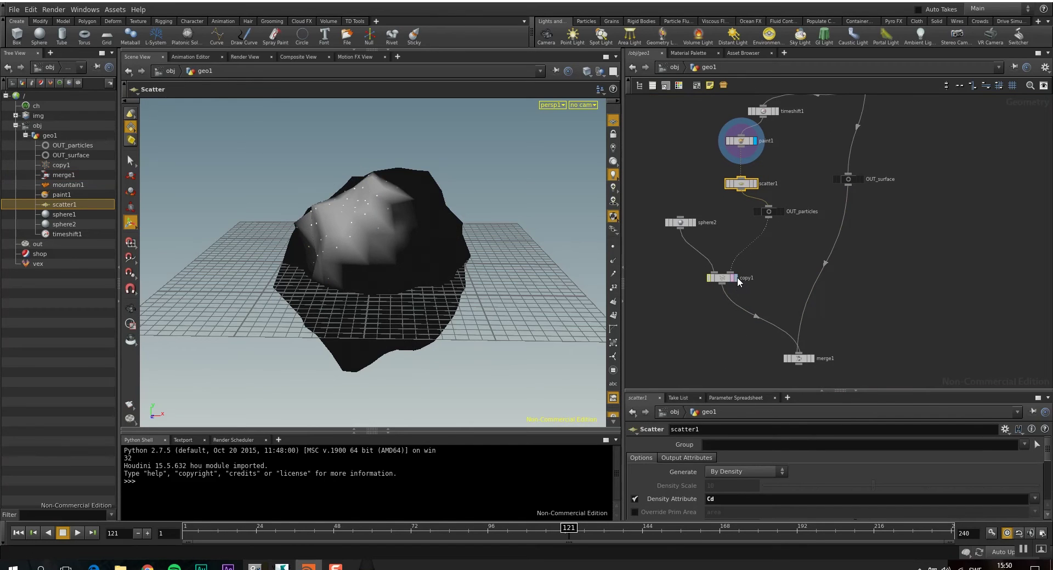
click(733, 280)
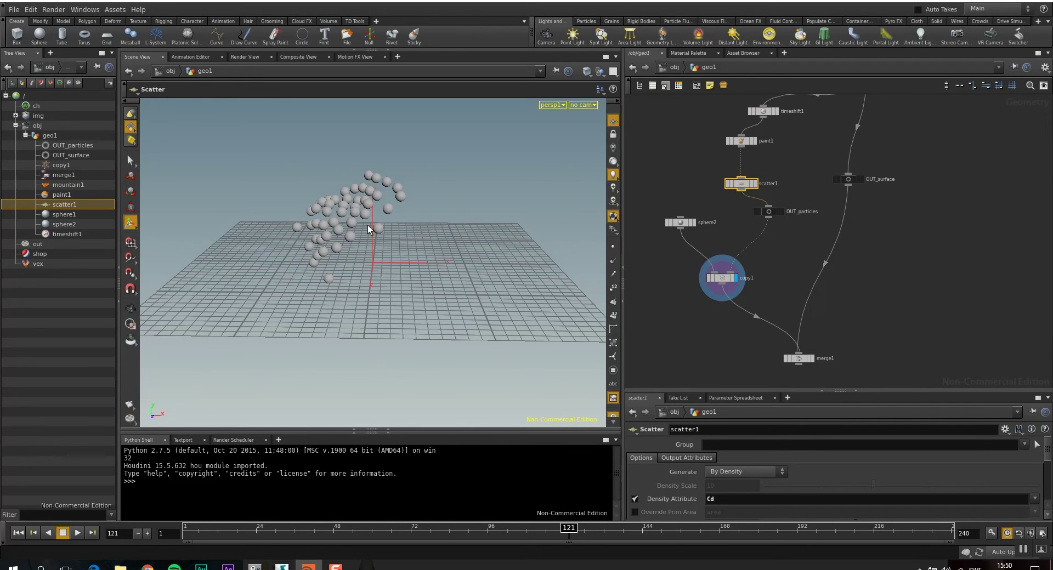
middle_drag(790, 378, 744, 301)
click(766, 280)
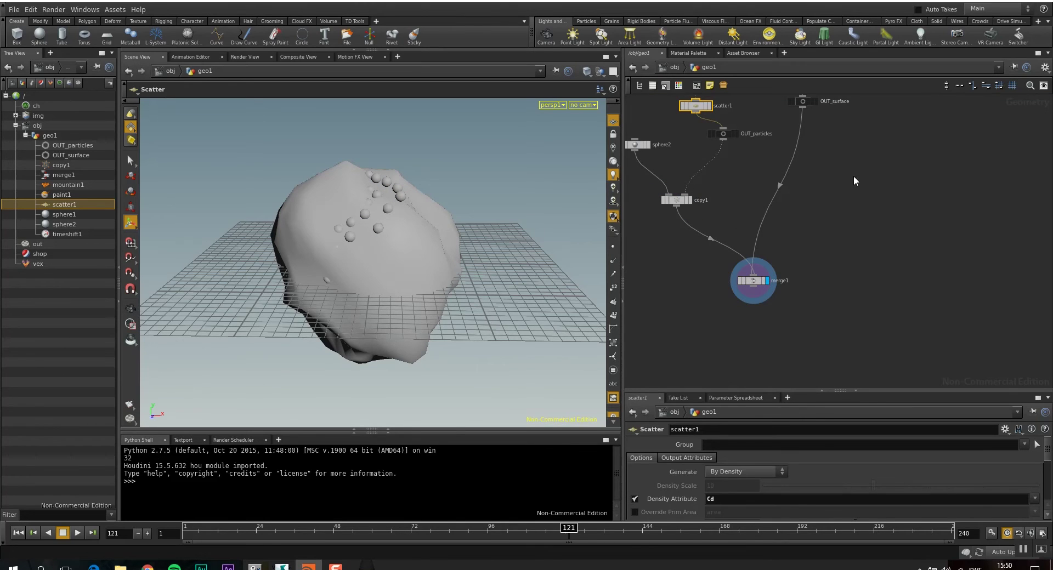
- Rearrange the OUT_particles, copy1 and sphere2 nodes to tidy the particle branch of the network
middle_drag(854, 168, 853, 243)
scroll(851, 232, down, 3)
drag(751, 206, 739, 217)
middle_drag(752, 190, 767, 175)
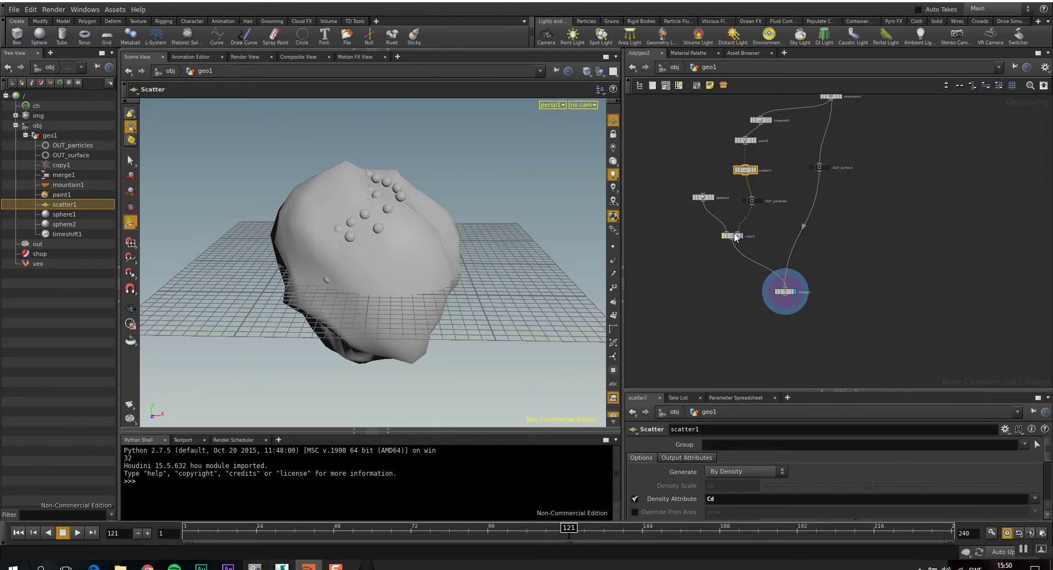
drag(735, 237, 744, 253)
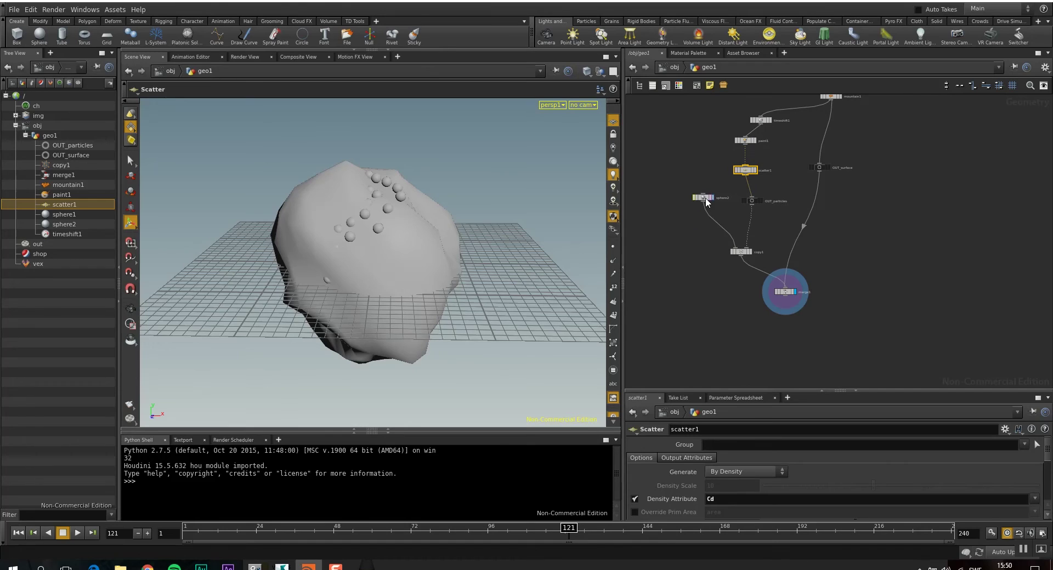
drag(707, 202, 715, 217)
- Select the sphere1 and mountain1 nodes and return the timeline to frame 1
middle_drag(925, 173, 894, 266)
scroll(803, 240, up, 2)
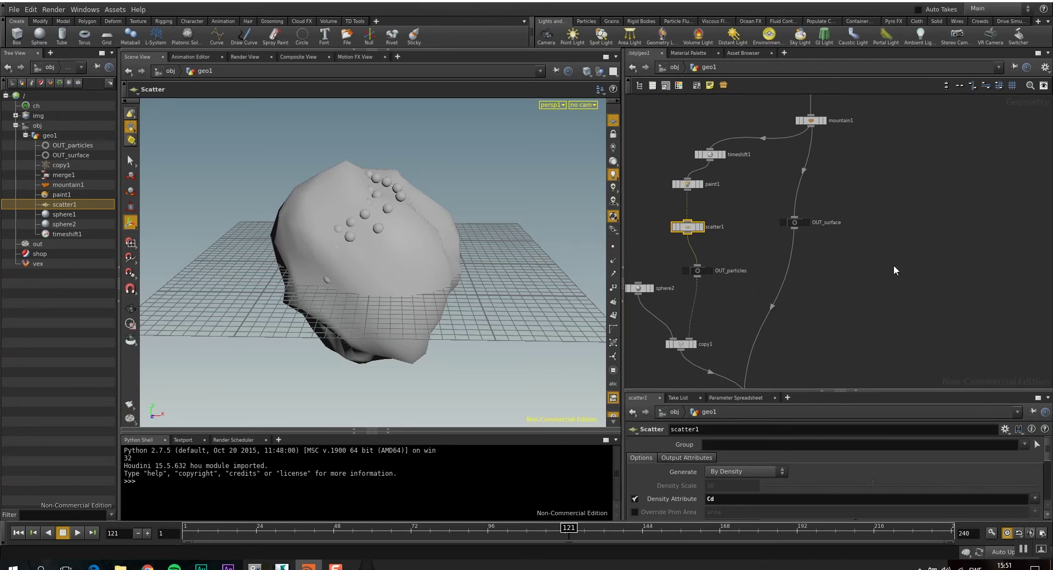
middle_drag(669, 370, 658, 336)
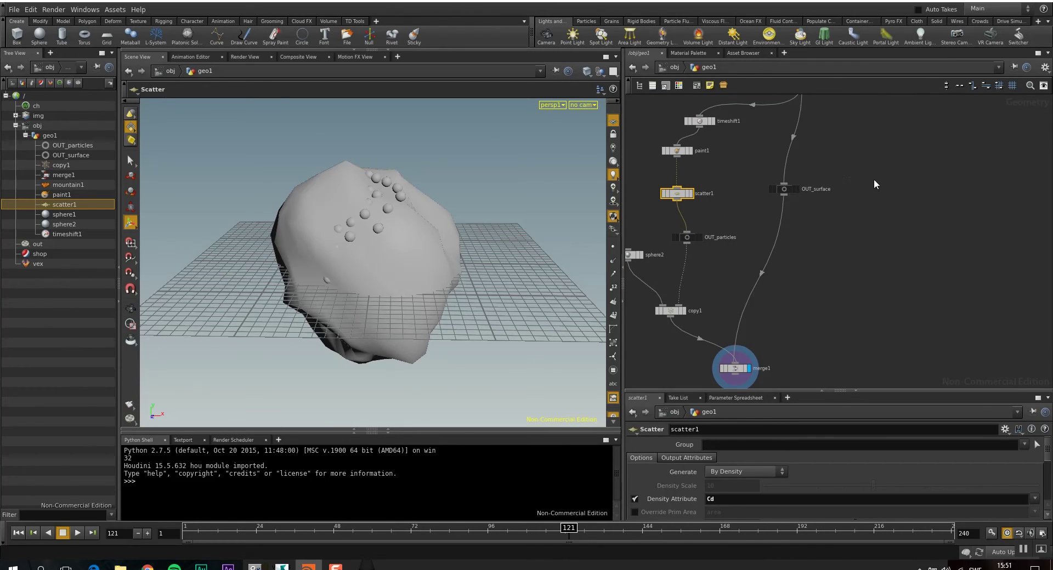
middle_drag(882, 161, 881, 209)
middle_drag(825, 158, 818, 204)
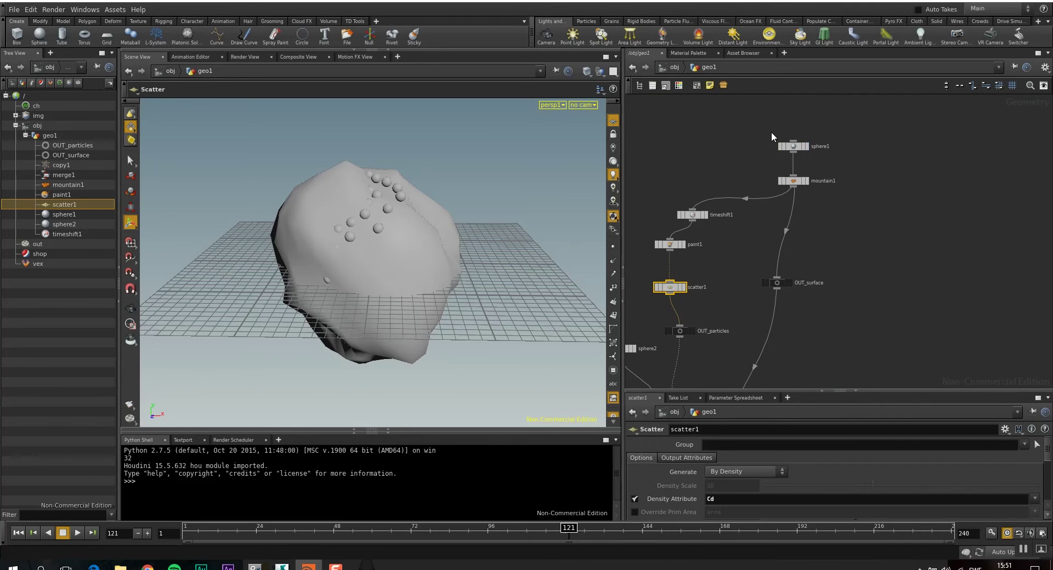
drag(779, 129, 815, 185)
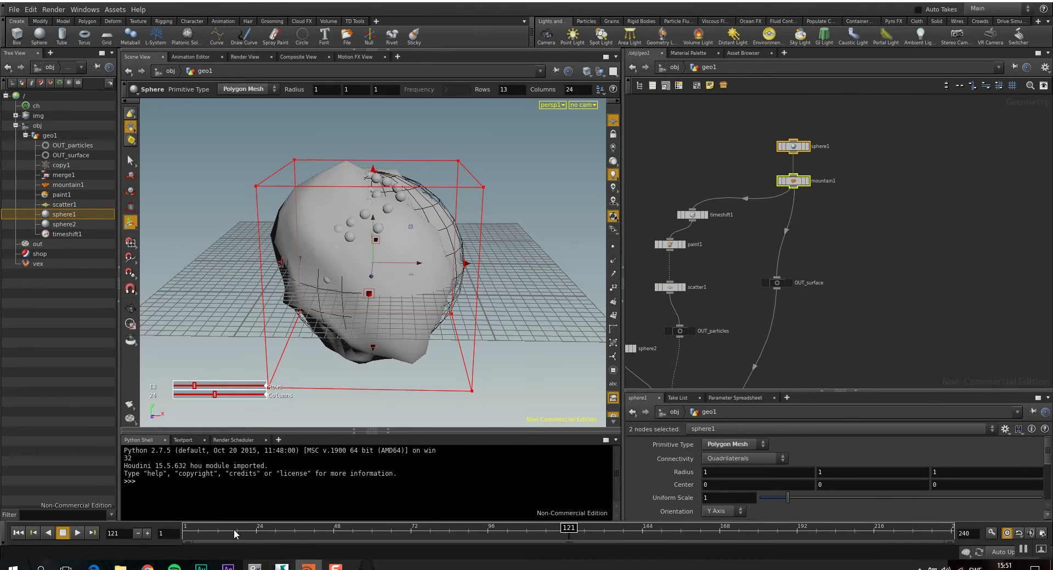
drag(235, 534, 187, 532)
- Add a Time Shift node beside the mountain1-to-OUT_surface wire and delete the channel on its Frame parameter
middle_drag(826, 259, 828, 239)
click(897, 234)
key(Tab)
text(tim)
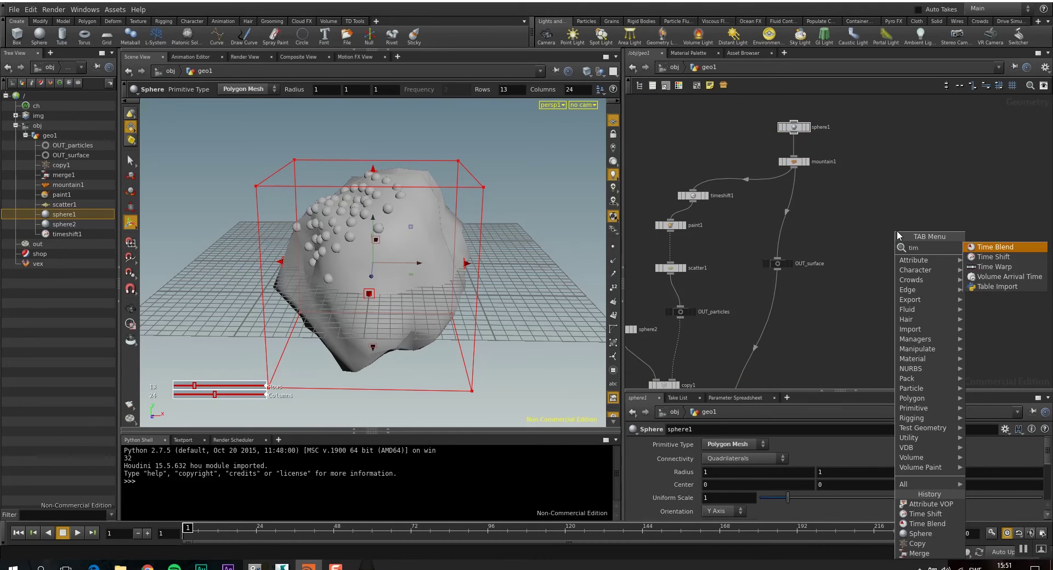
text(e shift)
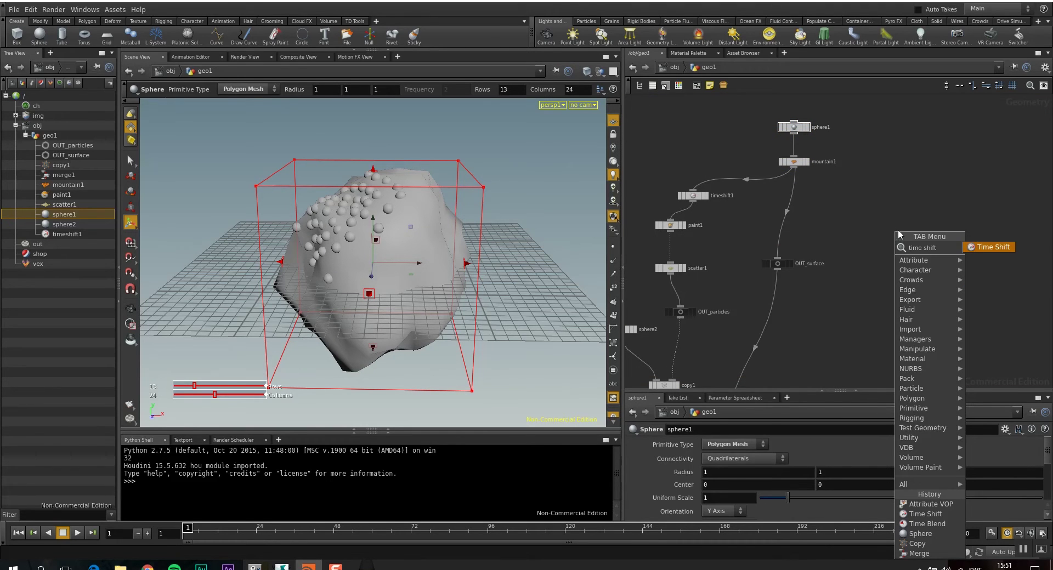
click(991, 247)
click(845, 214)
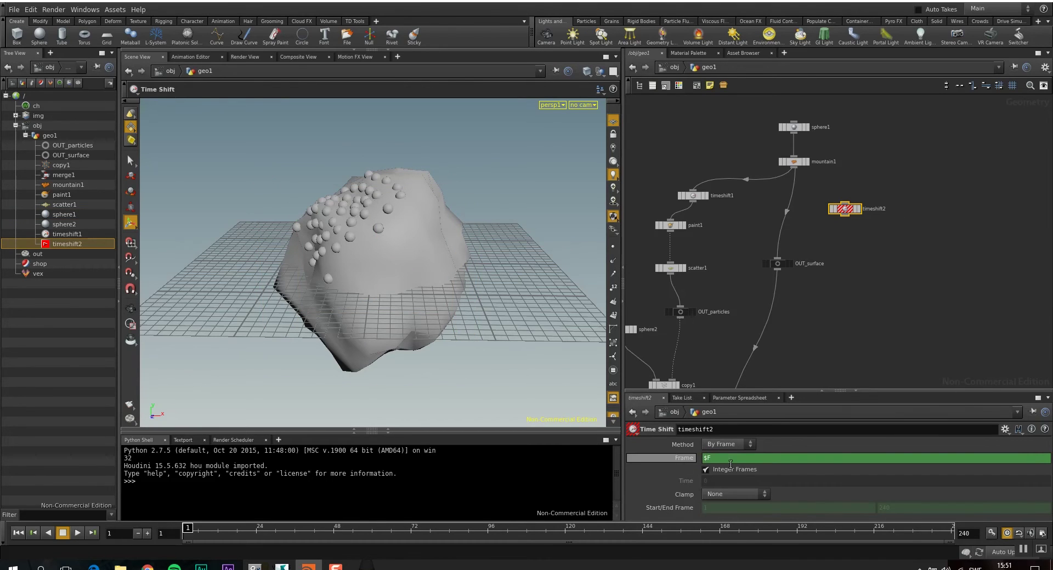
right_click(665, 461)
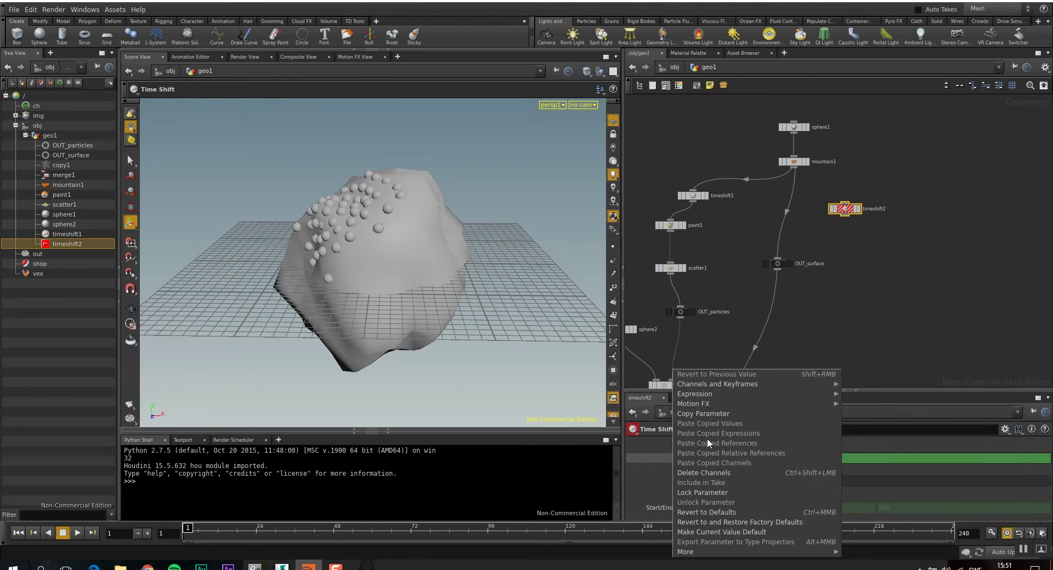
click(703, 472)
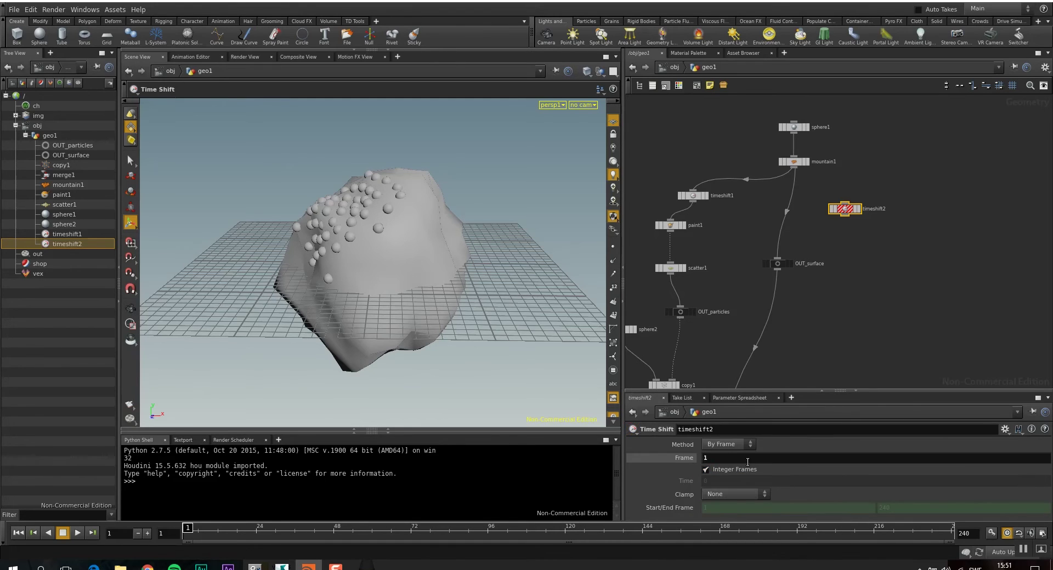
- Connect mountain1's output to timeshift2, display timeshift2 and scrub the timeline to frame 37 to check the frozen shape
drag(794, 167, 845, 203)
middle_drag(863, 234, 856, 199)
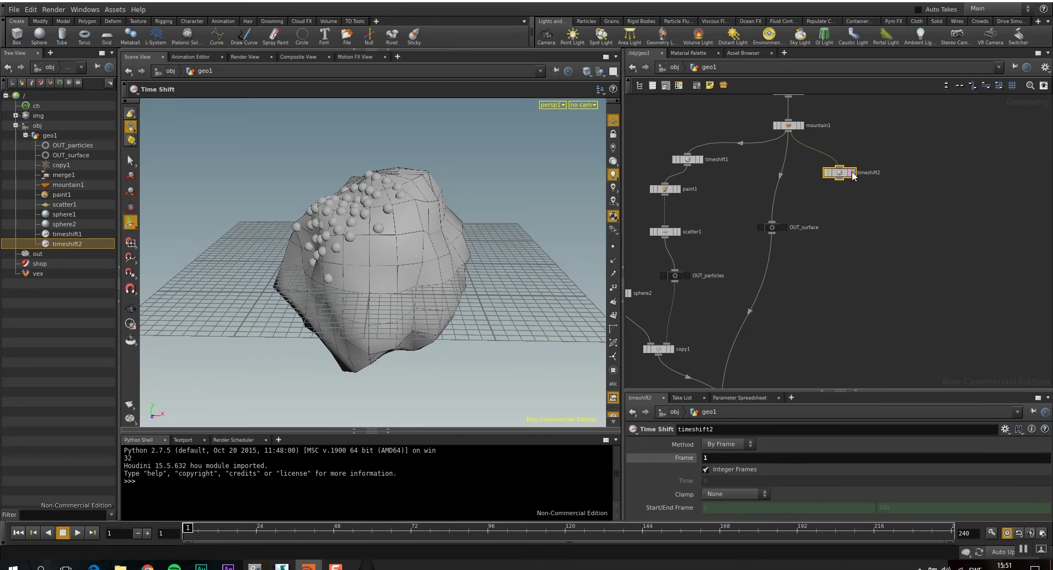
click(853, 172)
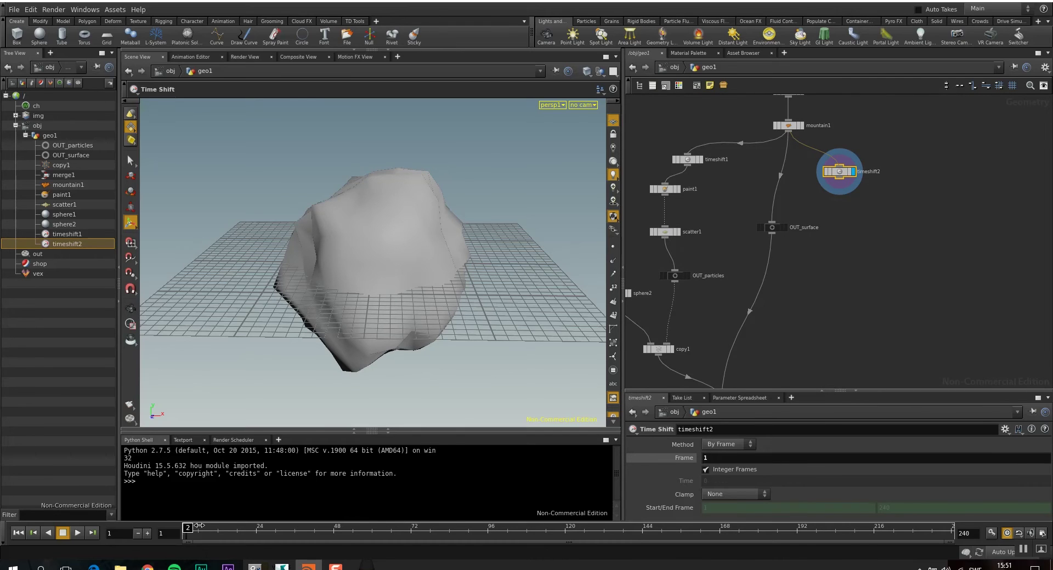
mouse_move(199, 526)
mouse_down()
mouse_move(710, 526)
mouse_move(189, 521)
mouse_move(551, 526)
mouse_move(299, 526)
mouse_up()
- Add an Attribute VOP node below timeshift2 in the geo1 network
scroll(818, 304, up, 1)
middle_drag(819, 304, 811, 249)
scroll(838, 247, down, 1)
middle_drag(887, 245, 868, 274)
key(Tab)
text(att)
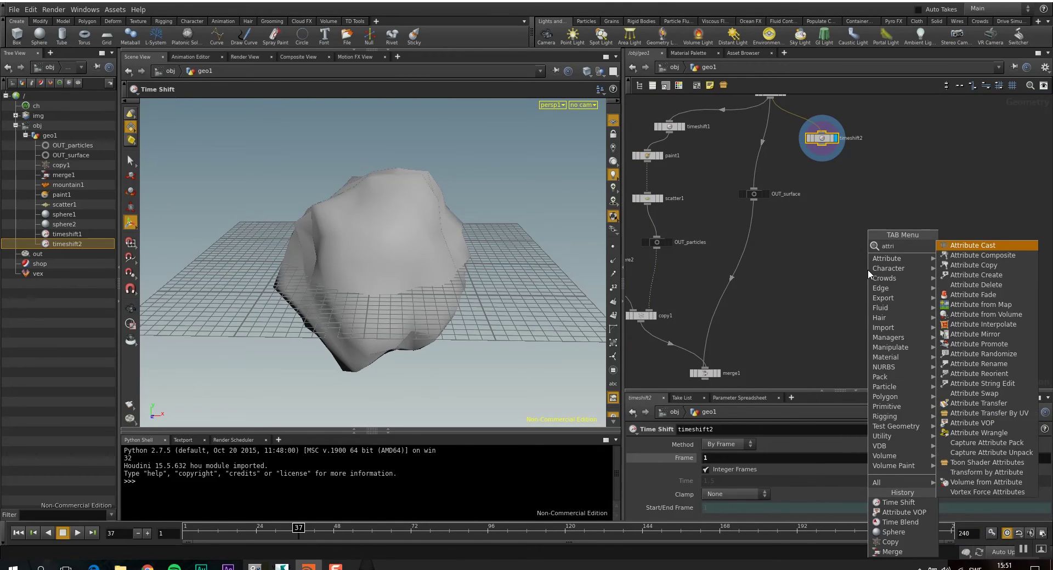
text(ribute v)
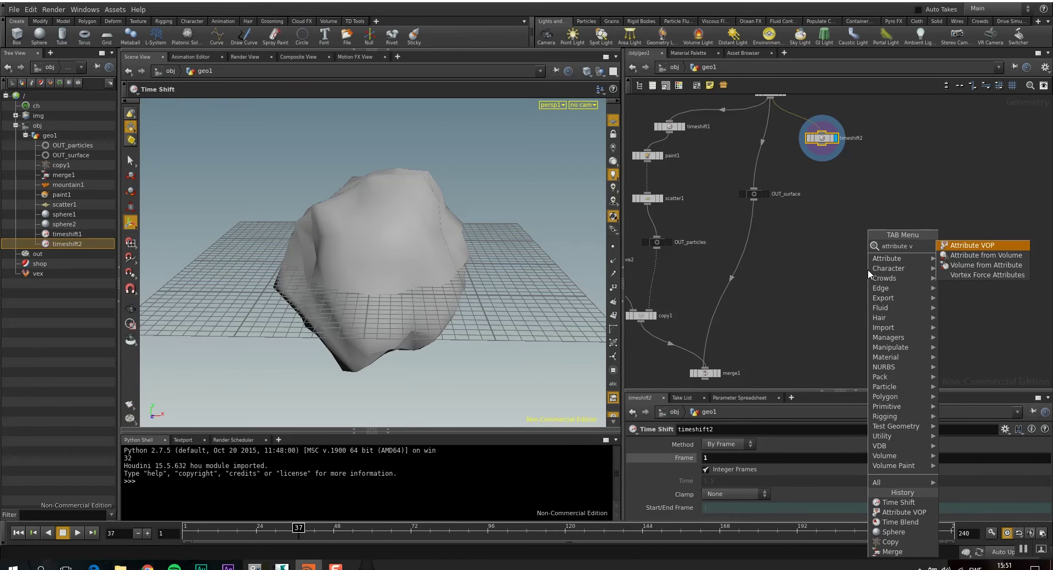
click(963, 246)
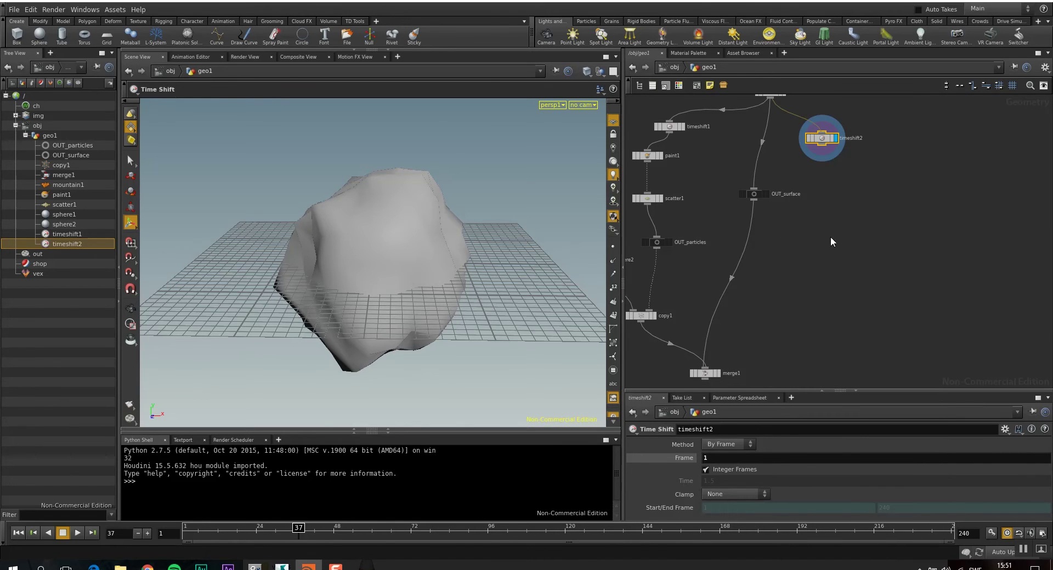
click(815, 241)
drag(815, 241, 823, 219)
- Connect OUT_particles to attribvop1's first input and OUT_surface to its second input
middle_drag(660, 280, 735, 272)
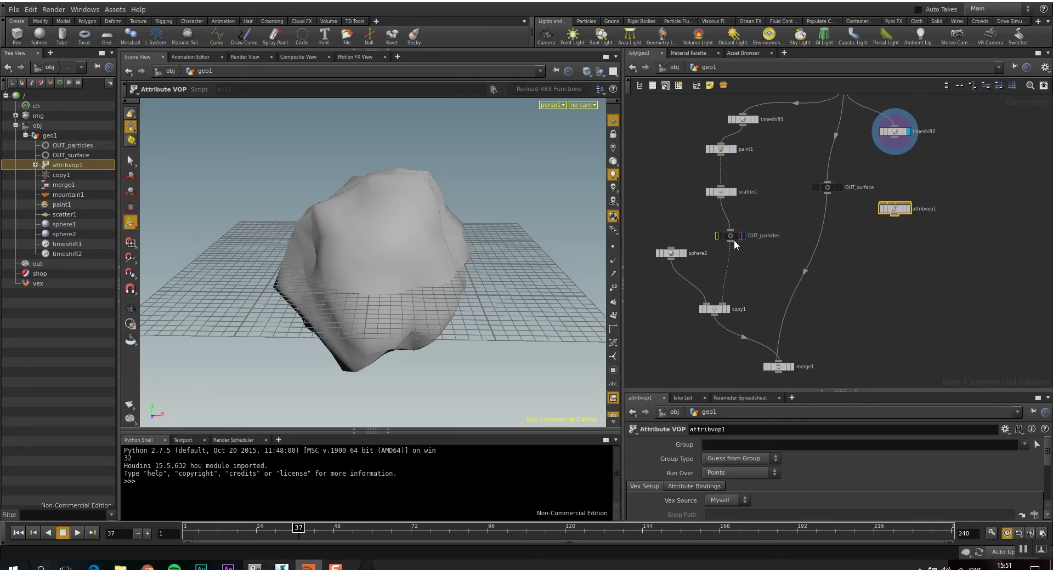
drag(731, 243, 848, 254)
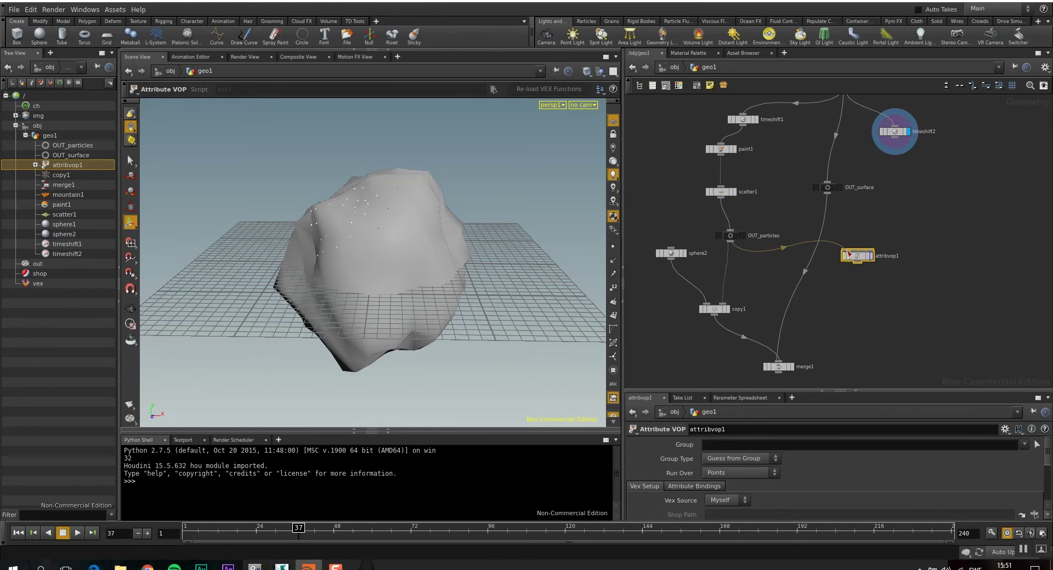
middle_drag(867, 196, 873, 221)
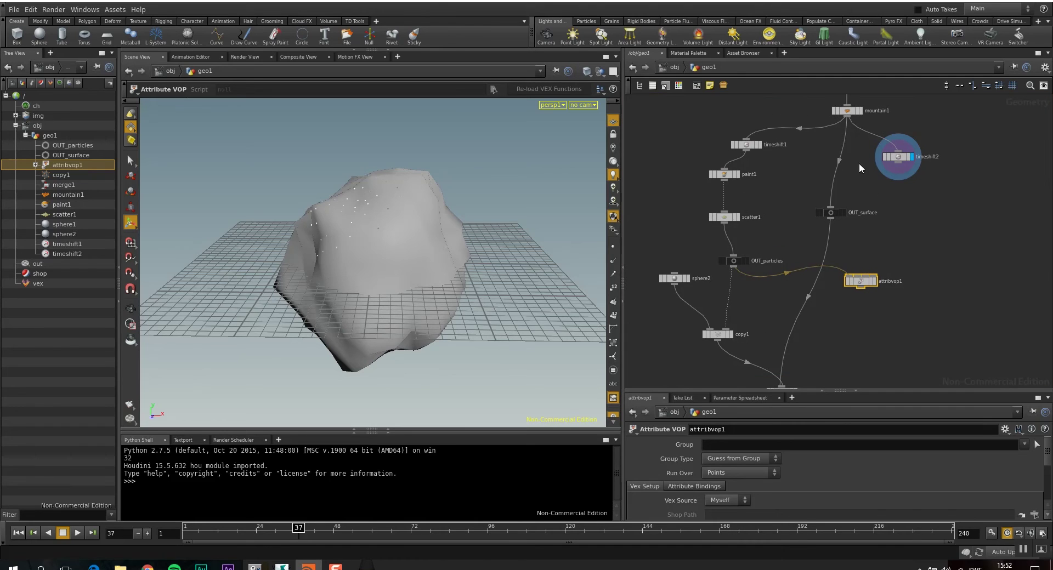
mouse_move(863, 168)
middle_down()
mouse_move(865, 214)
mouse_move(858, 181)
middle_up()
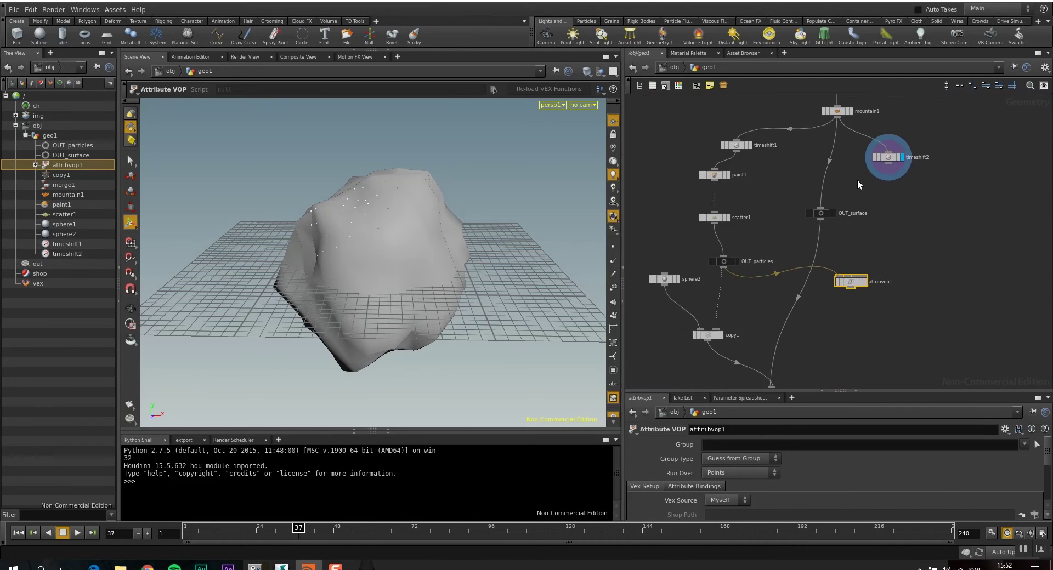
scroll(843, 208, up, 2)
drag(806, 221, 843, 301)
middle_drag(892, 226, 870, 210)
- Connect timeshift2 to attribvop1's third input and display attribvop1
drag(889, 133, 882, 150)
middle_drag(897, 232, 893, 180)
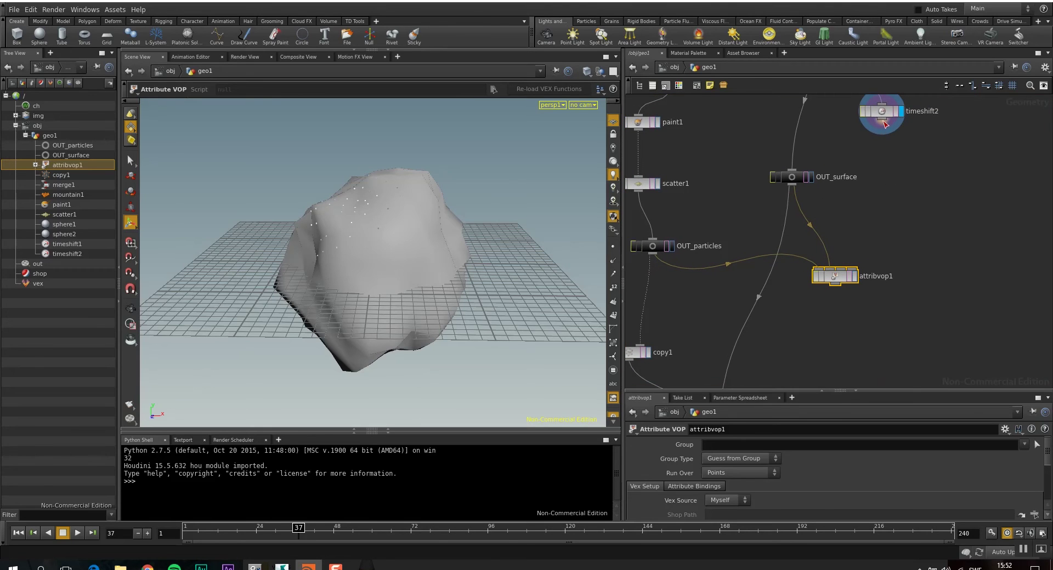
click(881, 120)
click(845, 282)
click(854, 276)
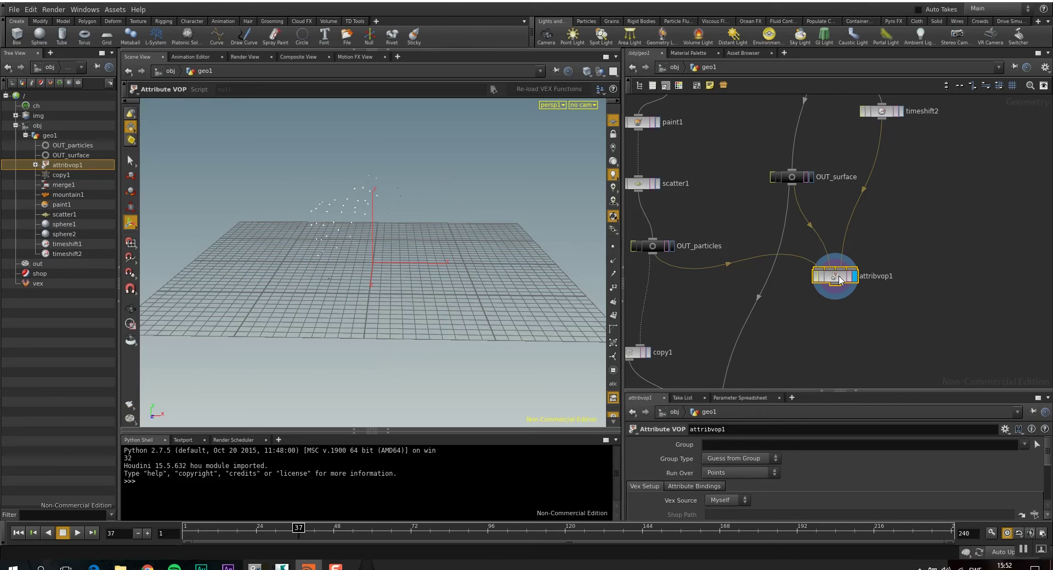
- Enter attribvop1 and add an XYZ Distance node between the global parameters and output nodes
double_click(836, 277)
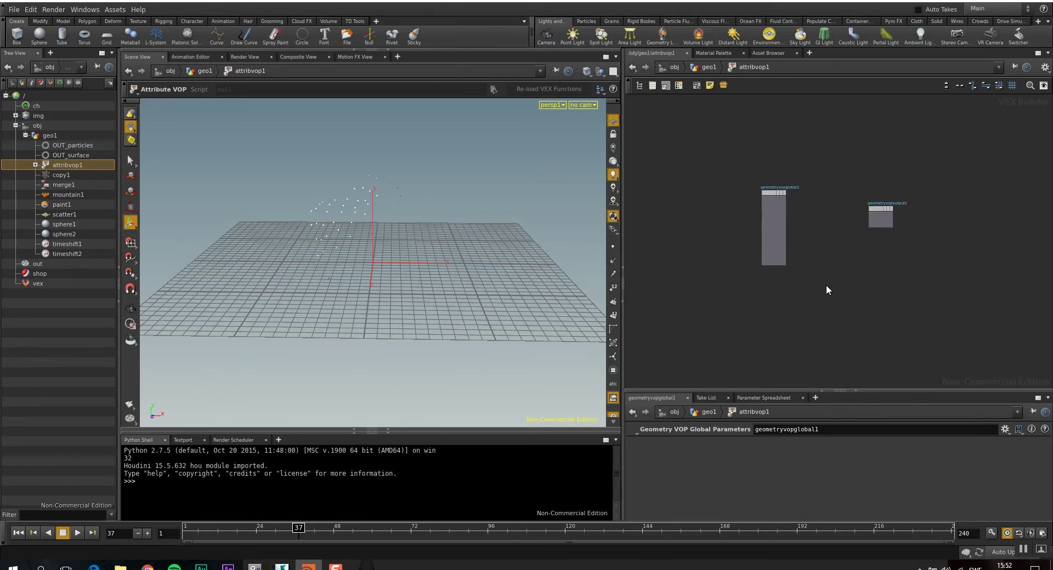
scroll(827, 286, up, 4)
middle_drag(829, 268, 809, 328)
scroll(844, 263, up, 1)
middle_drag(753, 269, 786, 297)
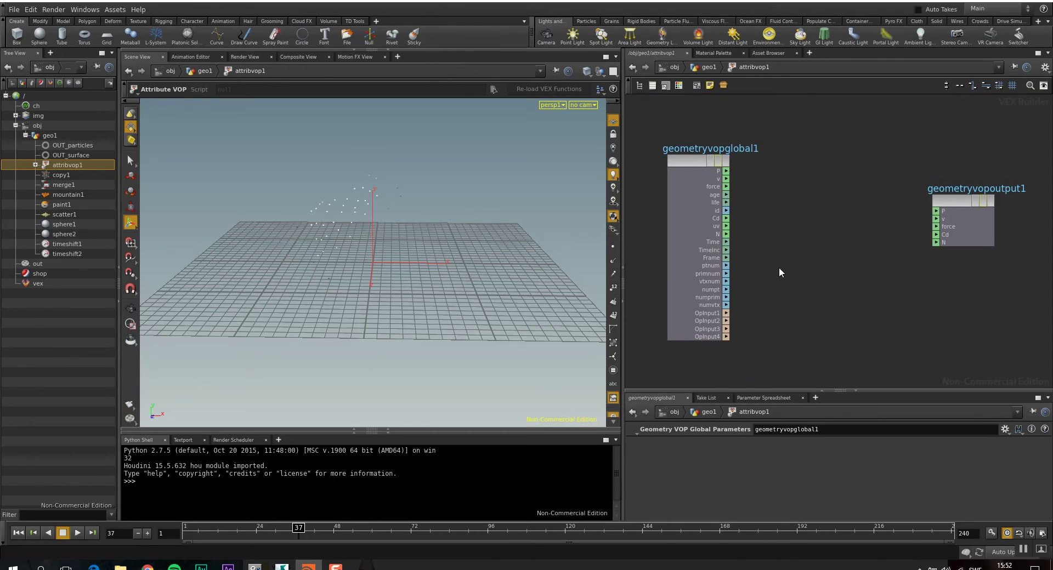
key(Tab)
text(xyz)
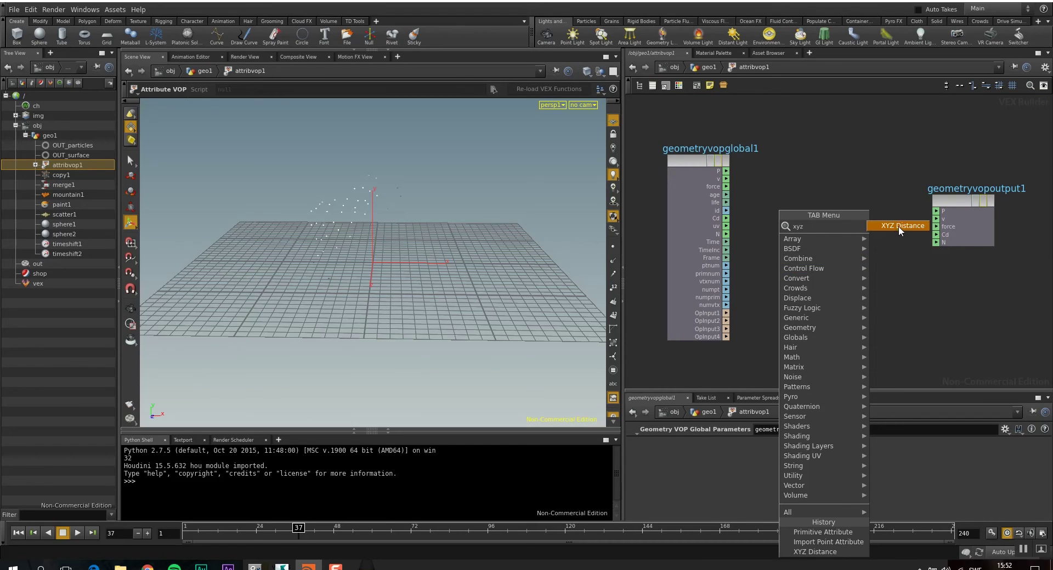
click(902, 225)
click(817, 265)
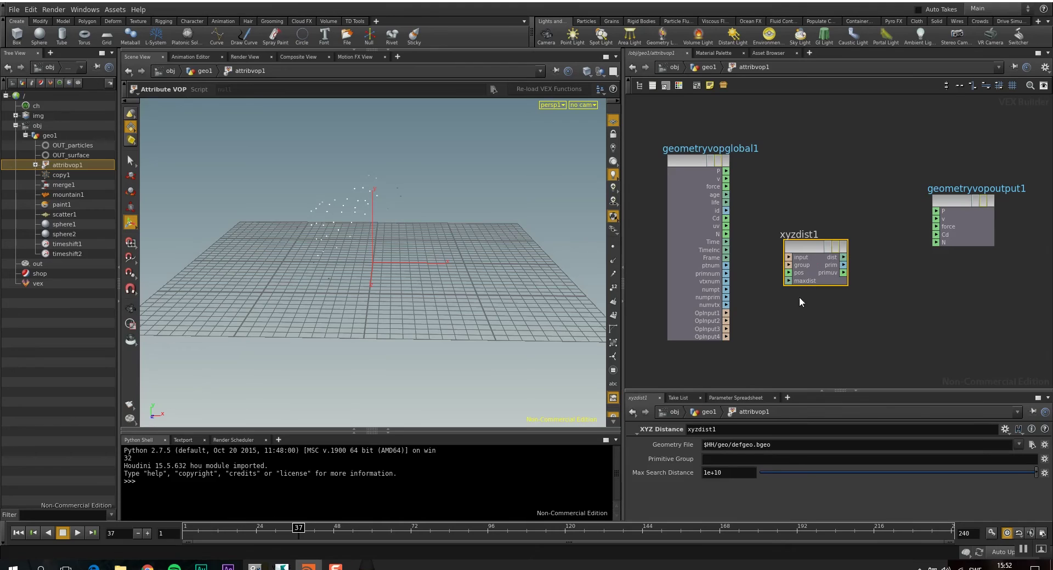
drag(809, 248, 820, 241)
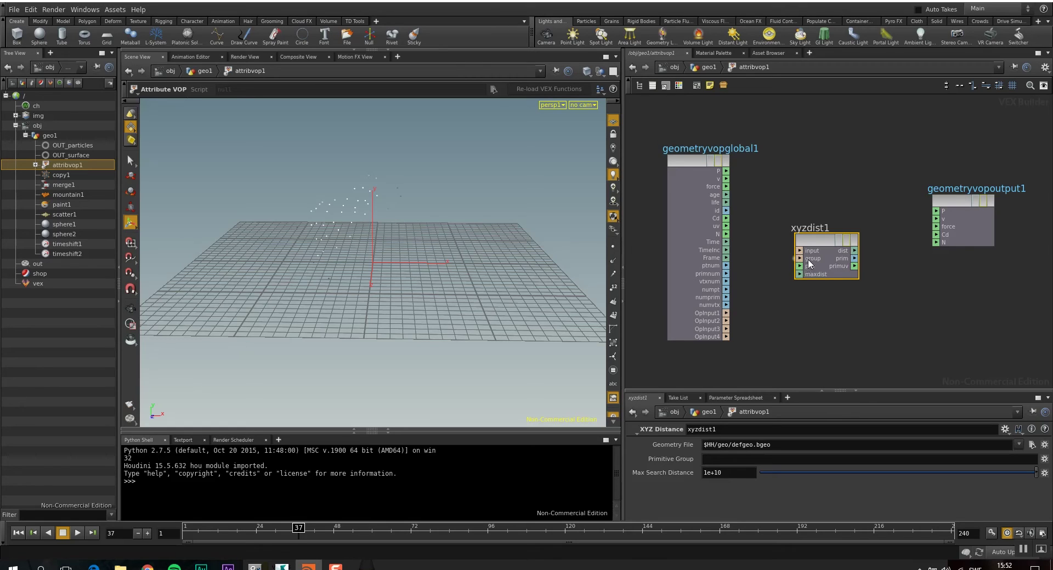
- Connect OpInput3 to xyzdist1's input and the global P to its pos input
middle_drag(836, 314, 773, 243)
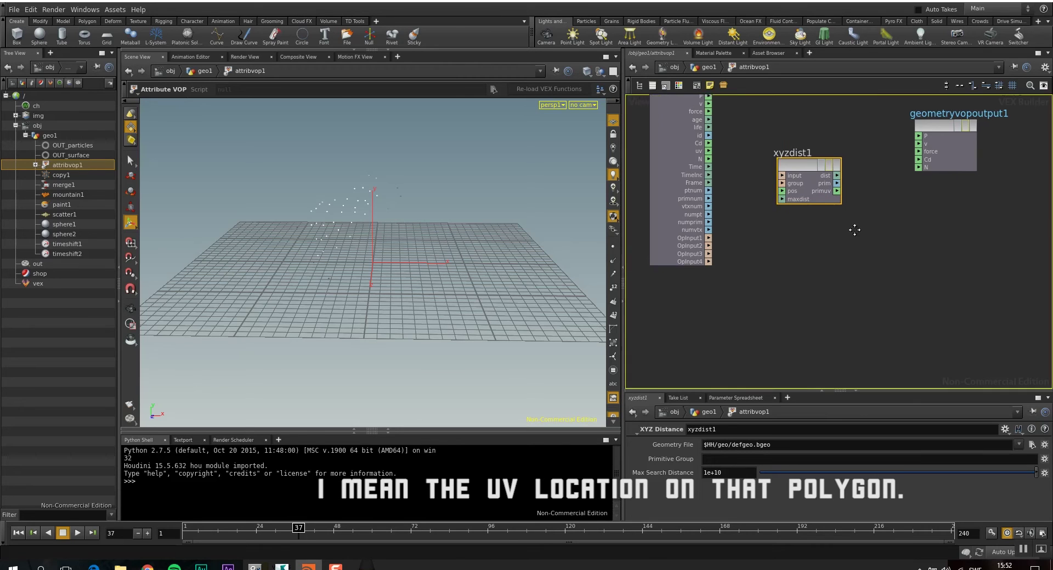
scroll(779, 207, up, 3)
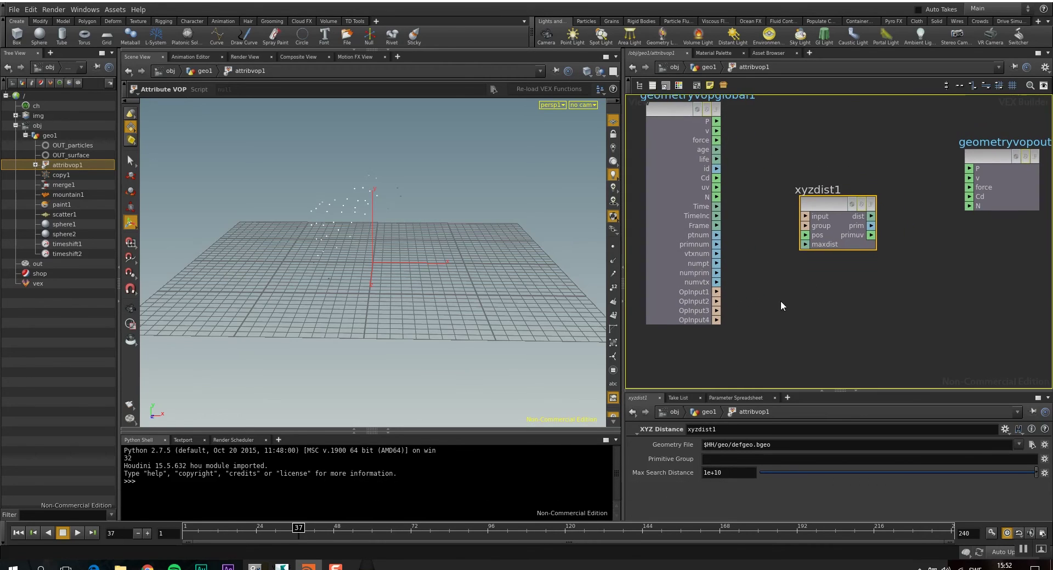
middle_drag(781, 301, 779, 299)
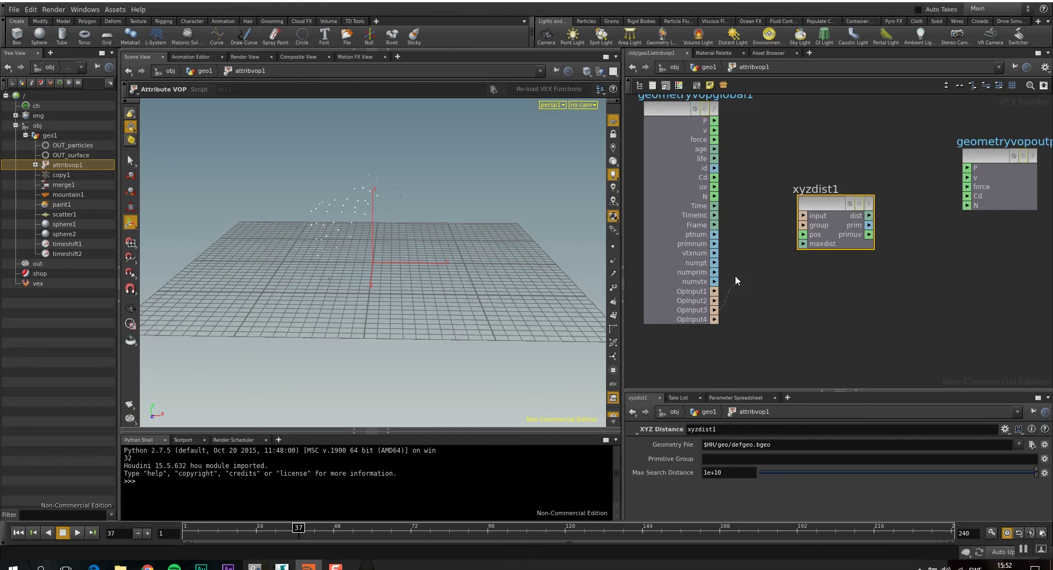
drag(761, 201, 802, 215)
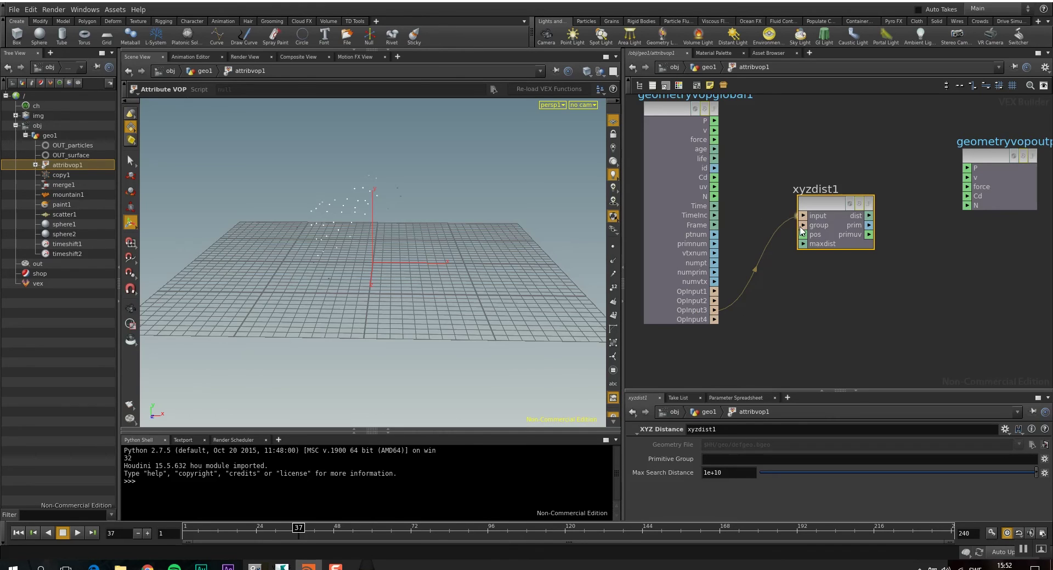
middle_drag(813, 265, 796, 249)
middle_drag(733, 164, 733, 184)
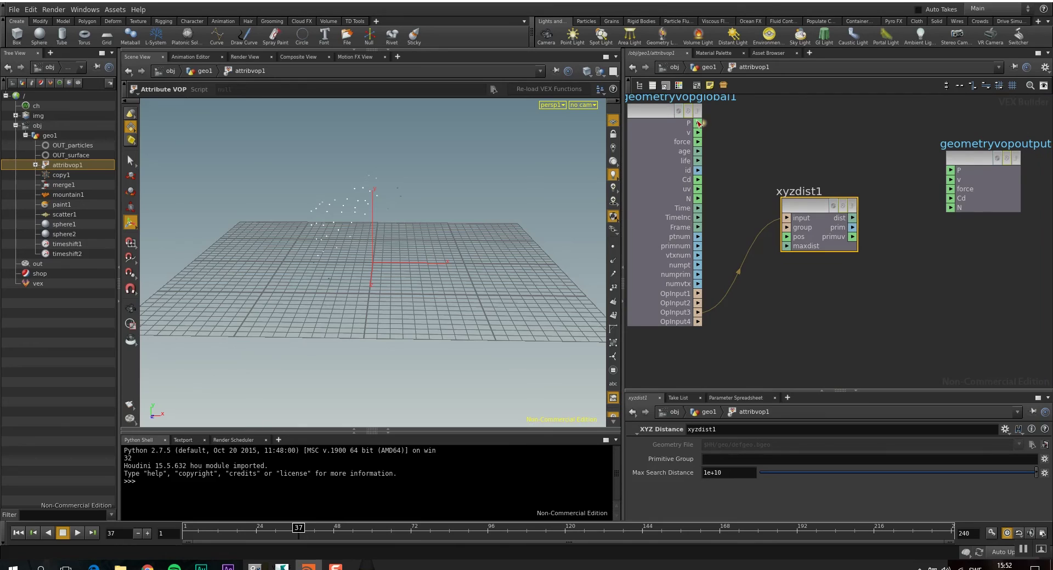
drag(714, 144, 787, 236)
middle_drag(799, 213, 784, 181)
scroll(784, 181, down, 1)
drag(784, 182, 783, 200)
middle_drag(887, 157, 852, 171)
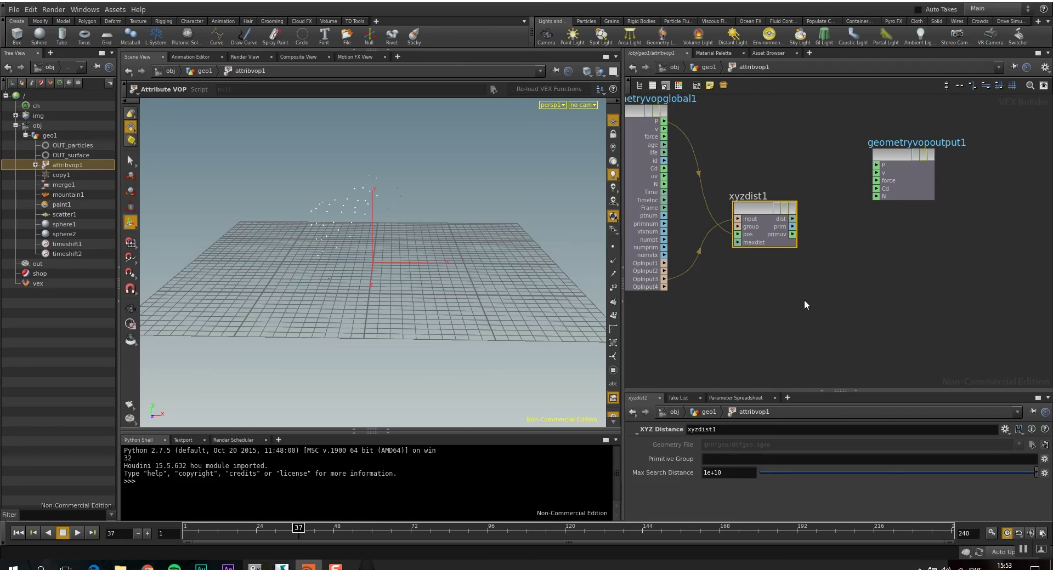
- Add a Primitive Attribute node beside xyzdist1 and connect OpInput2 to its file input
key(Tab)
text(prim)
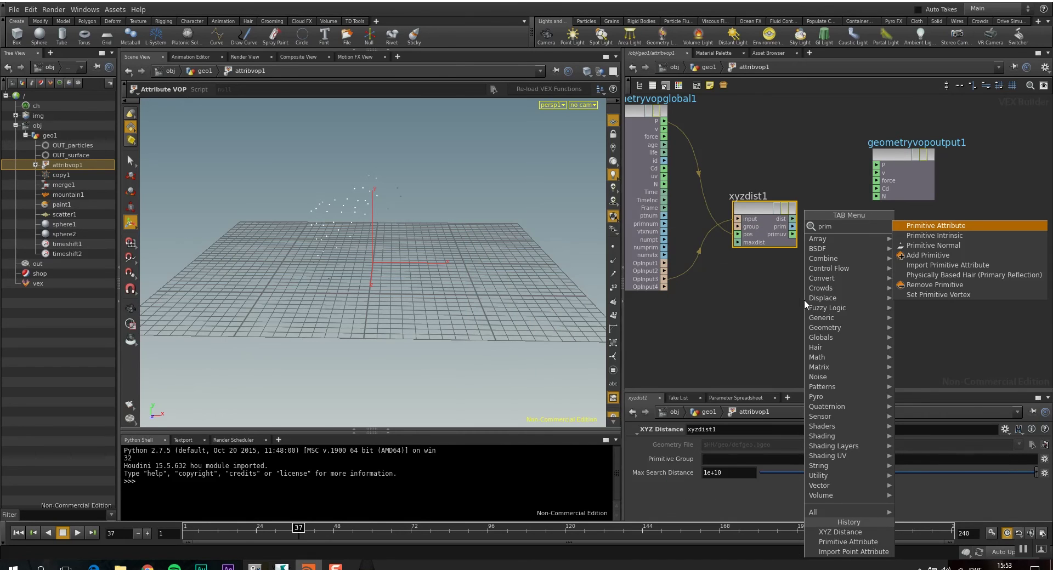
click(935, 226)
click(833, 229)
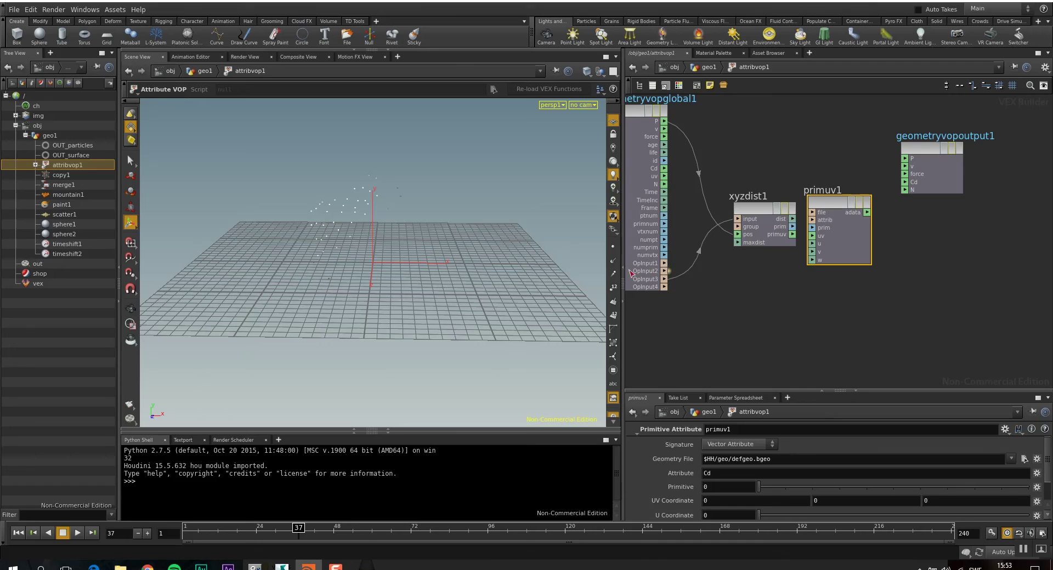
drag(667, 271, 736, 278)
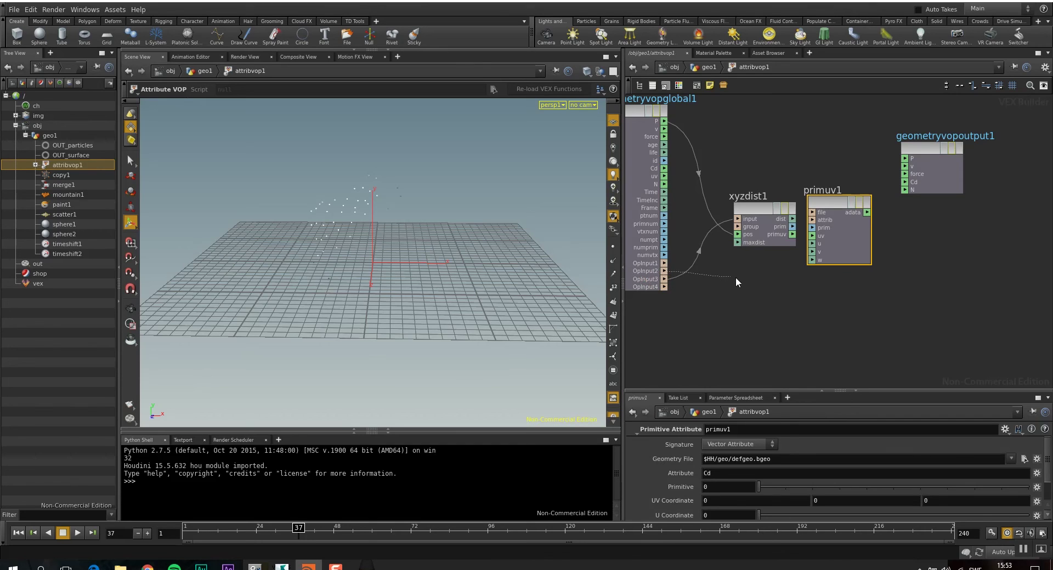
click(812, 213)
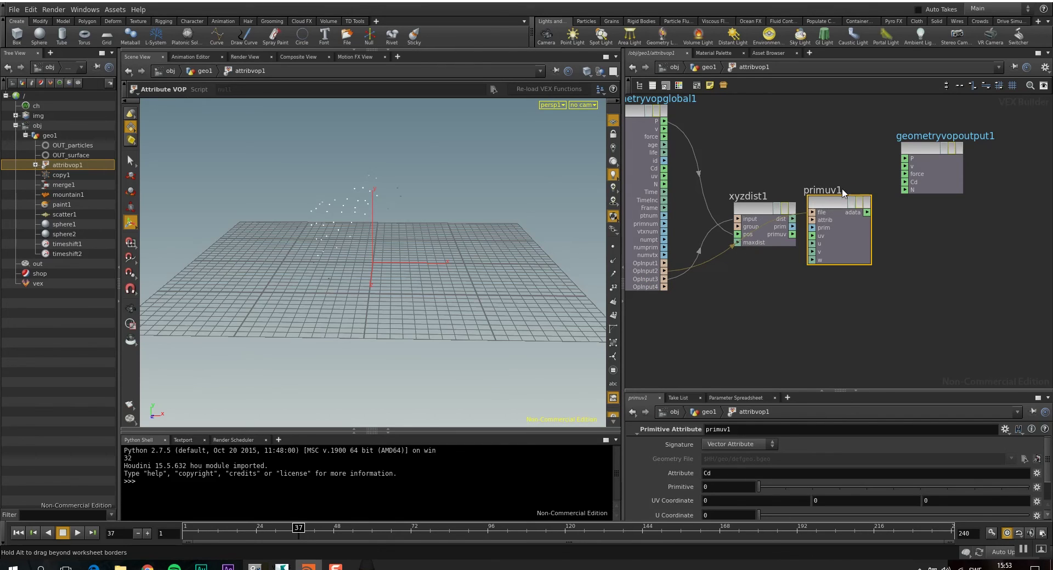
drag(828, 209, 840, 184)
- Connect xyzdist1's prim and primuv outputs to the prim and uv inputs of primuv1
middle_drag(815, 256, 783, 259)
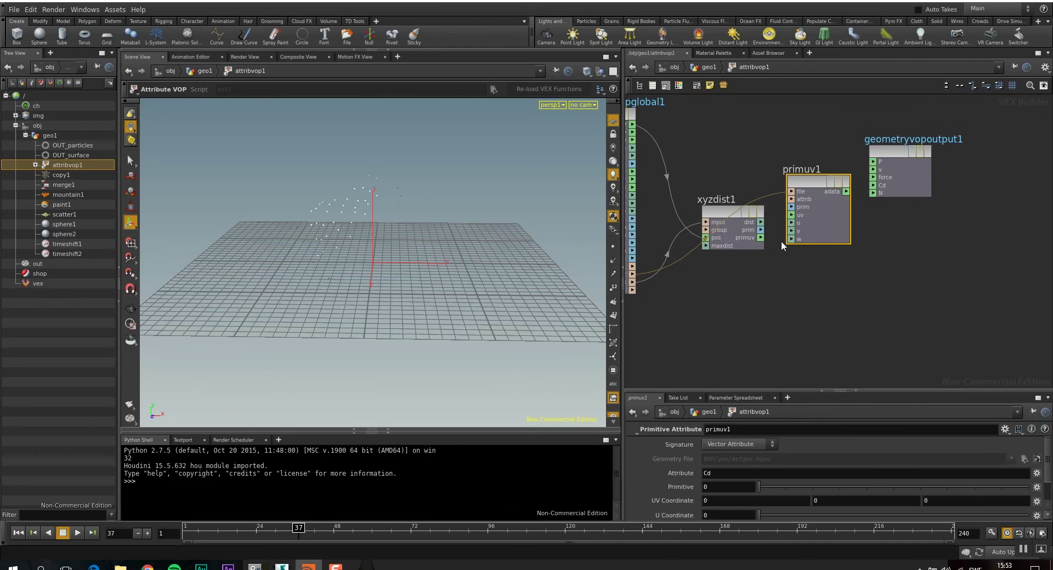
click(760, 230)
click(791, 206)
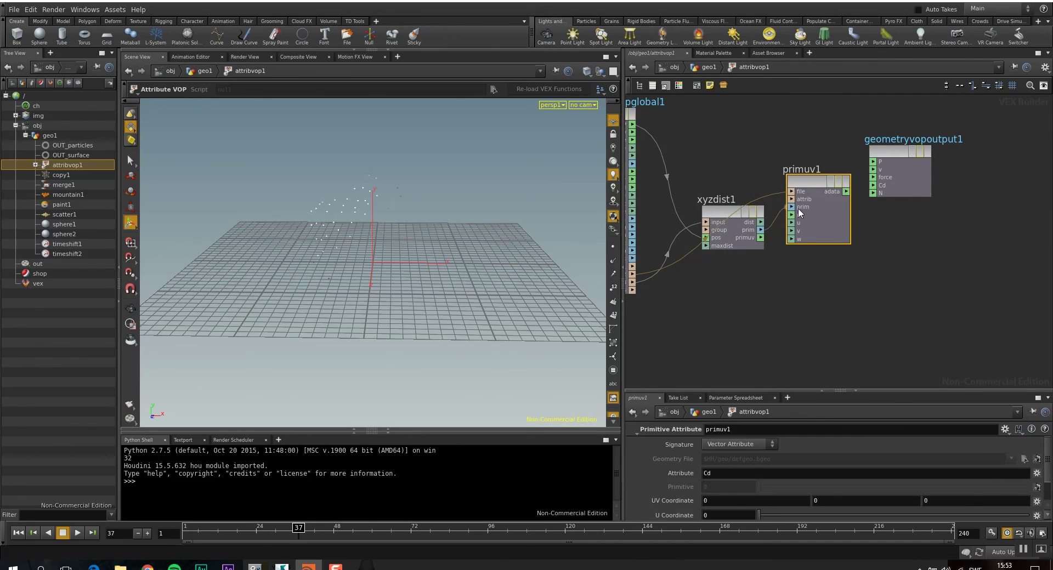
scroll(766, 261, up, 2)
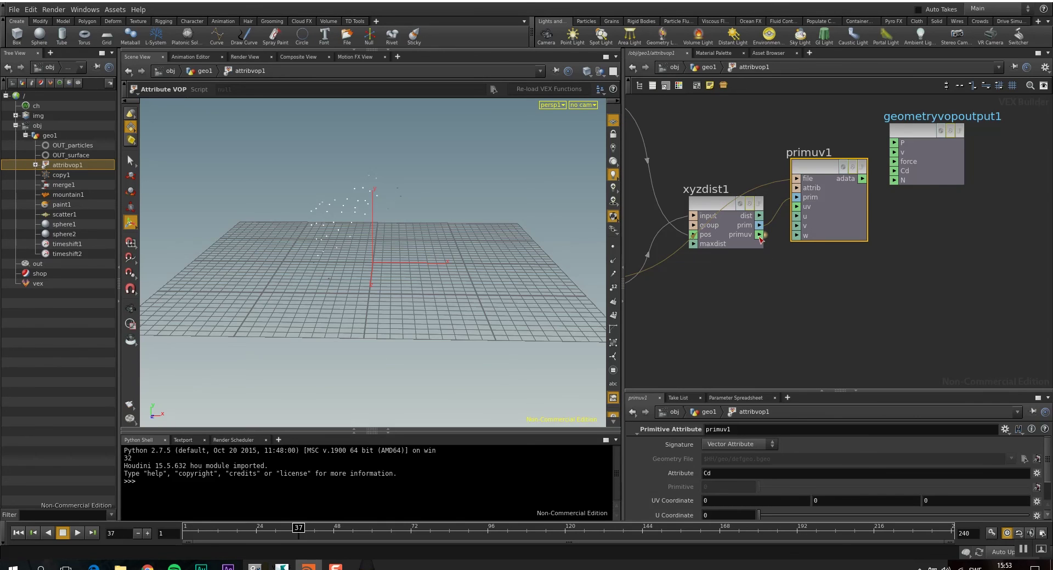
click(759, 235)
click(796, 207)
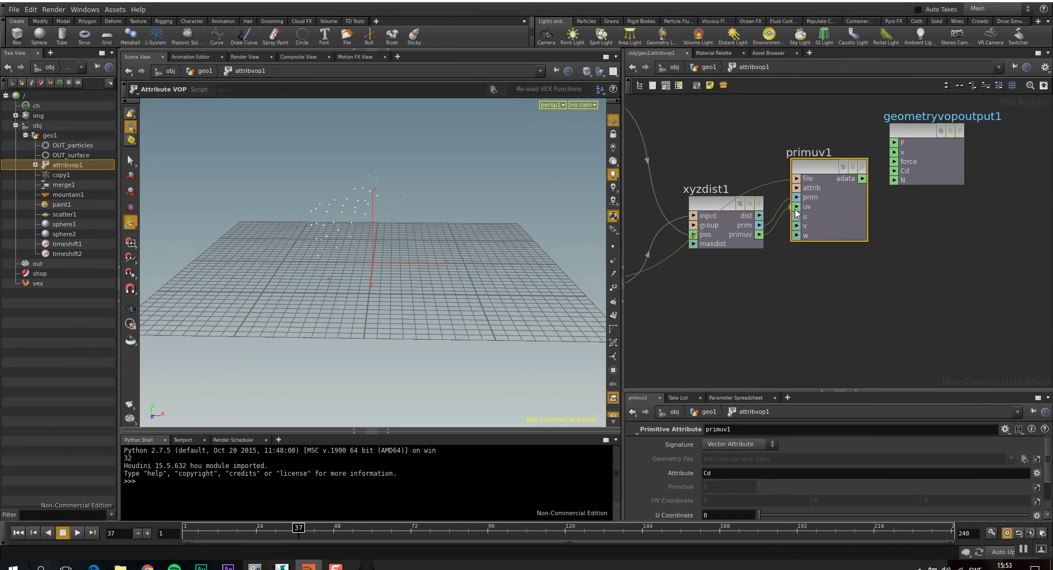
- Set primuv1's Attribute to P and connect its adata output to P on geometryvopoutput1, spacing the output node further out
middle_drag(835, 278, 776, 252)
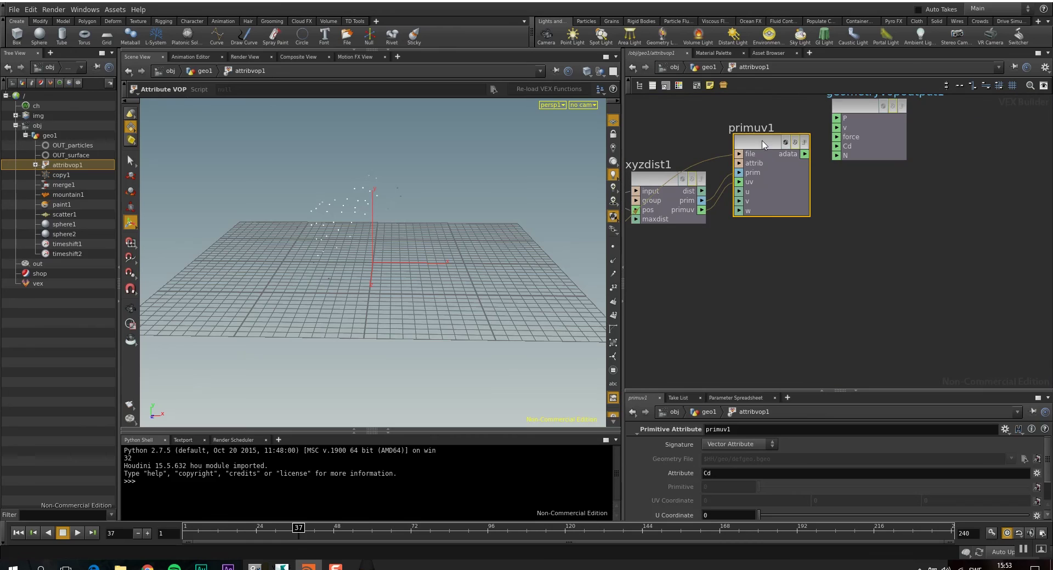
scroll(799, 245, down, 2)
middle_drag(835, 295, 813, 270)
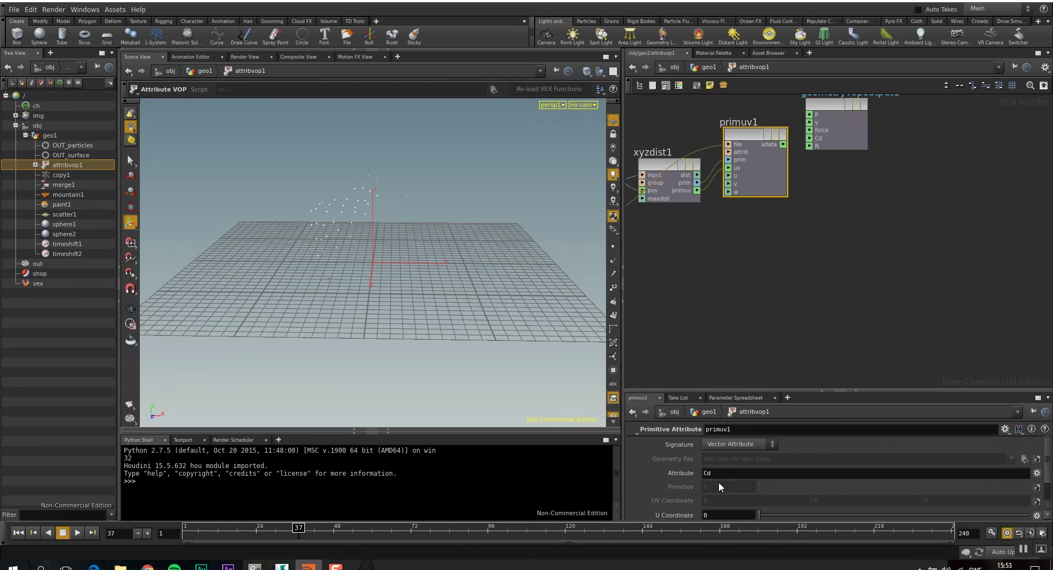
double_click(721, 474)
key(h)
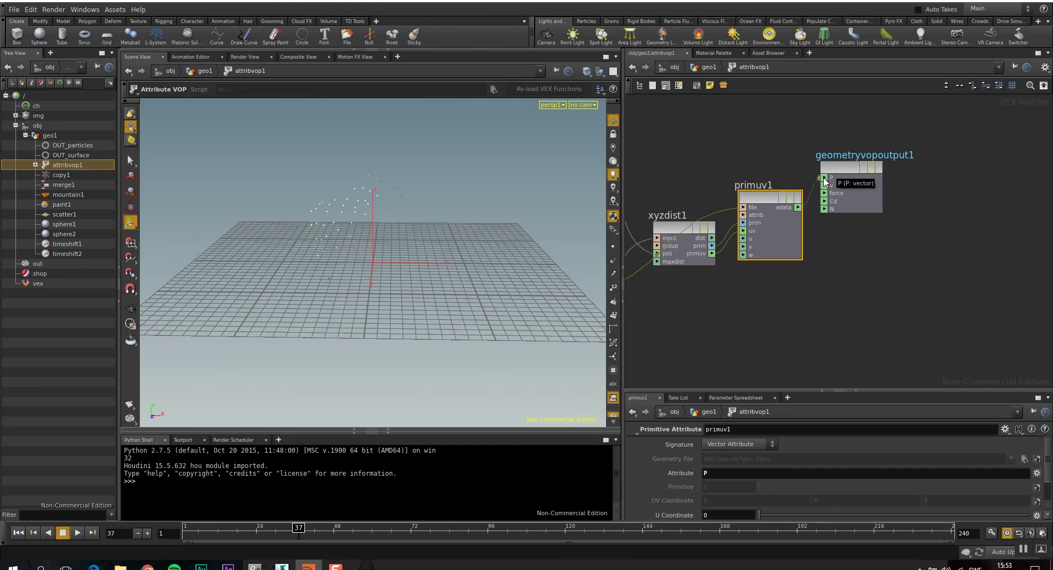
middle_drag(774, 147, 815, 129)
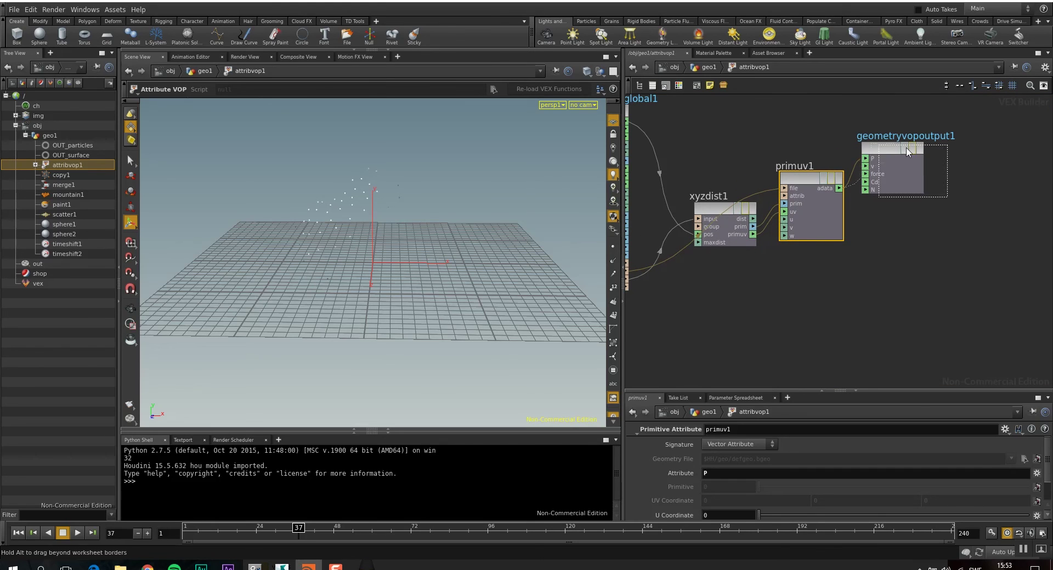
drag(877, 148, 892, 149)
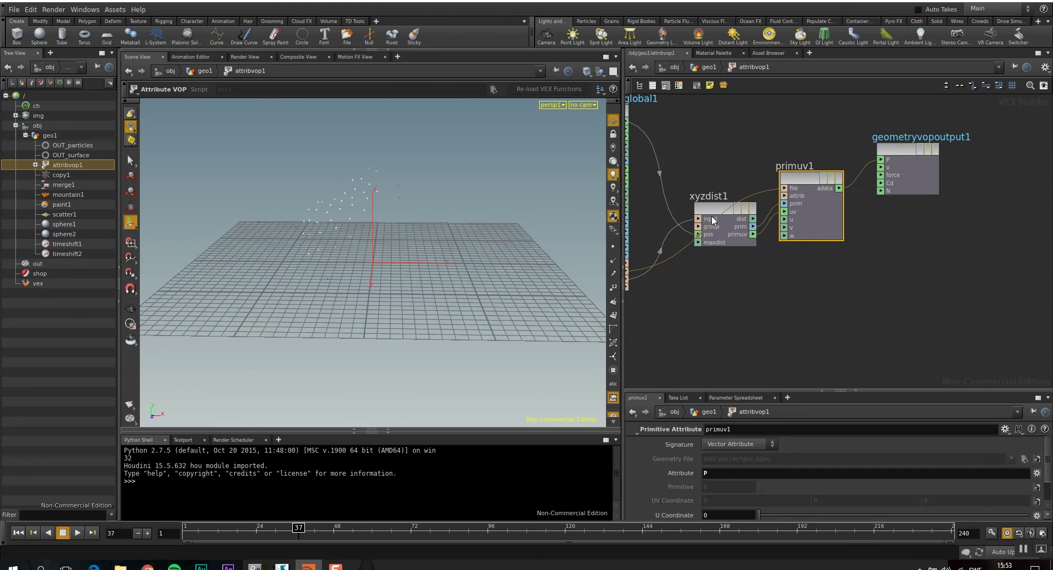
- Return to the geo1 network, connect attribvop1 to copy1's second input in place of OUT_particles, and display merge1
click(709, 67)
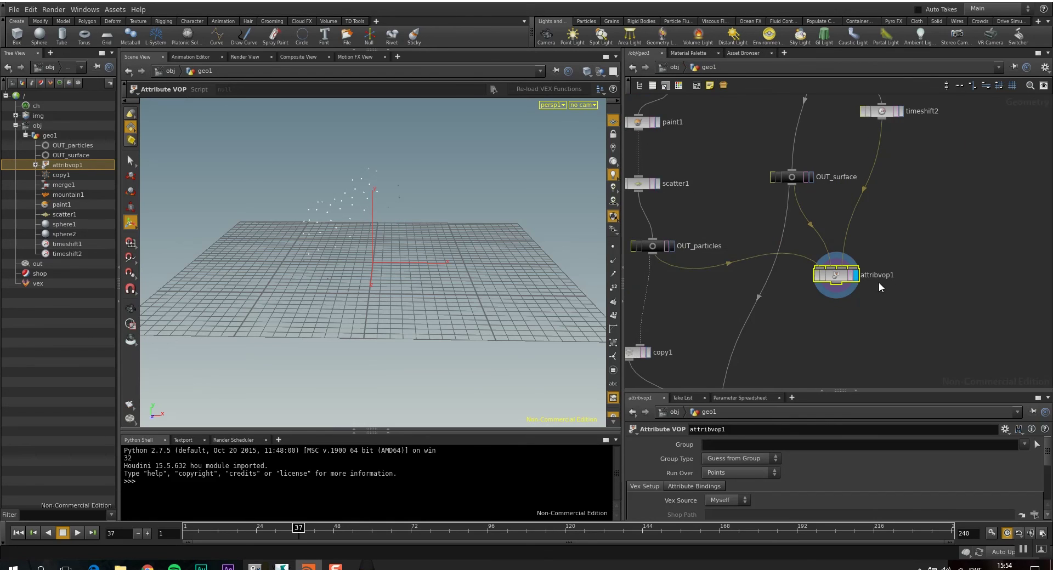
middle_drag(846, 265, 899, 236)
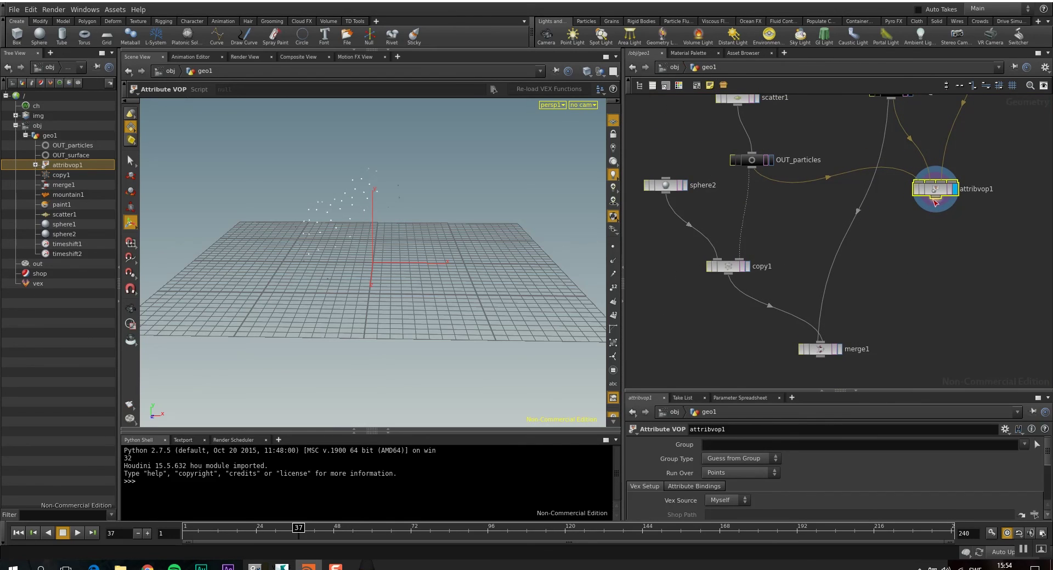
click(739, 259)
middle_drag(769, 257, 743, 219)
click(812, 312)
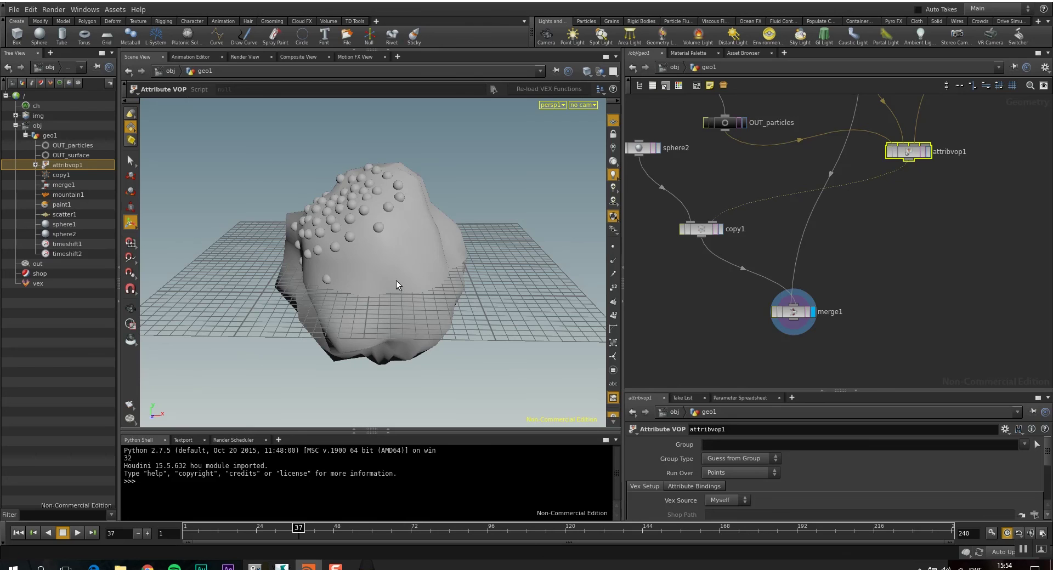
- Scrub the timeline to frame 54 and inspect from another side how the spheres follow the deforming surface
drag(294, 535, 353, 529)
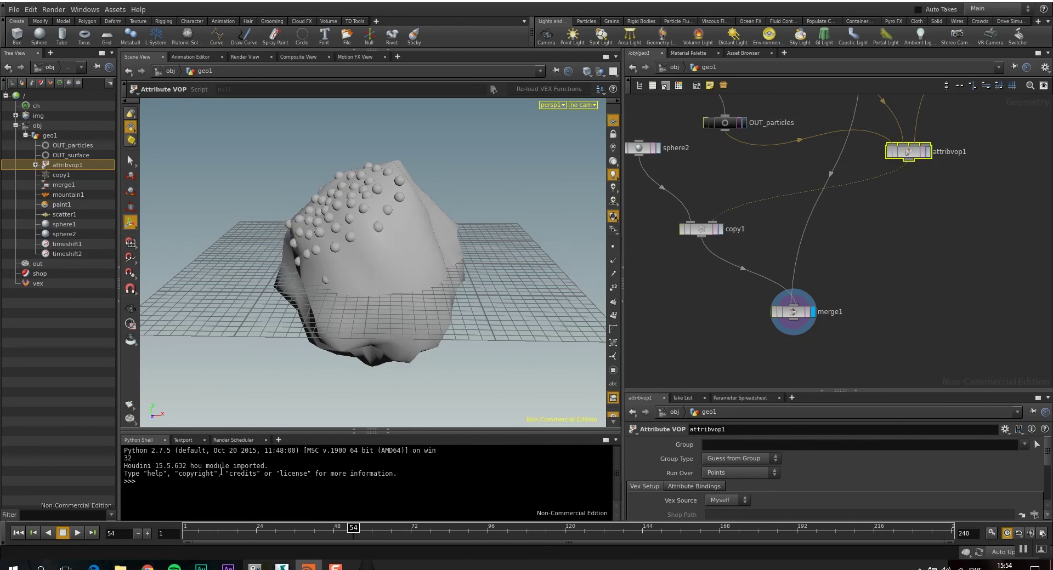
alt+drag(364, 312, 461, 323)
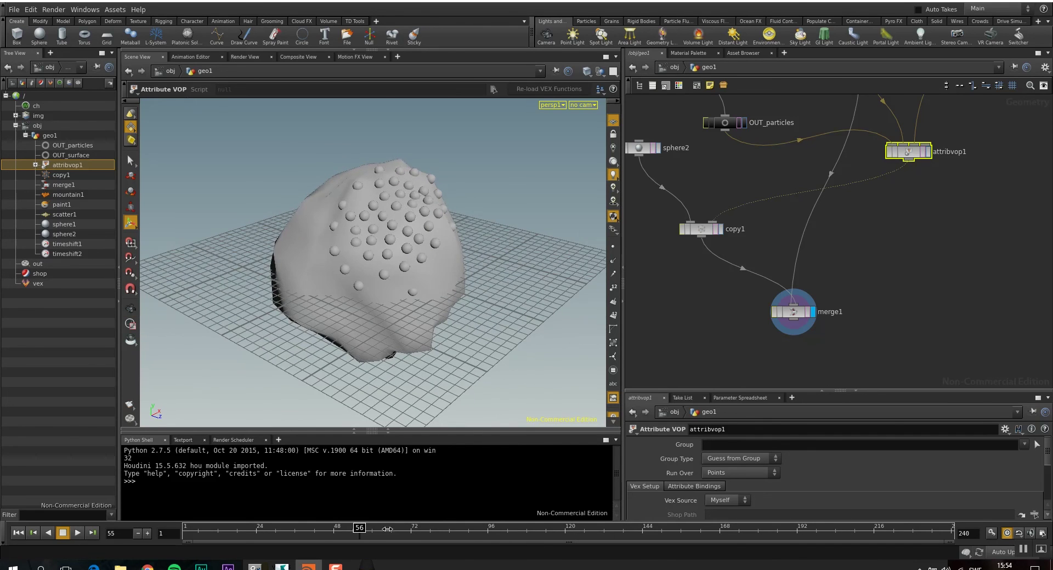